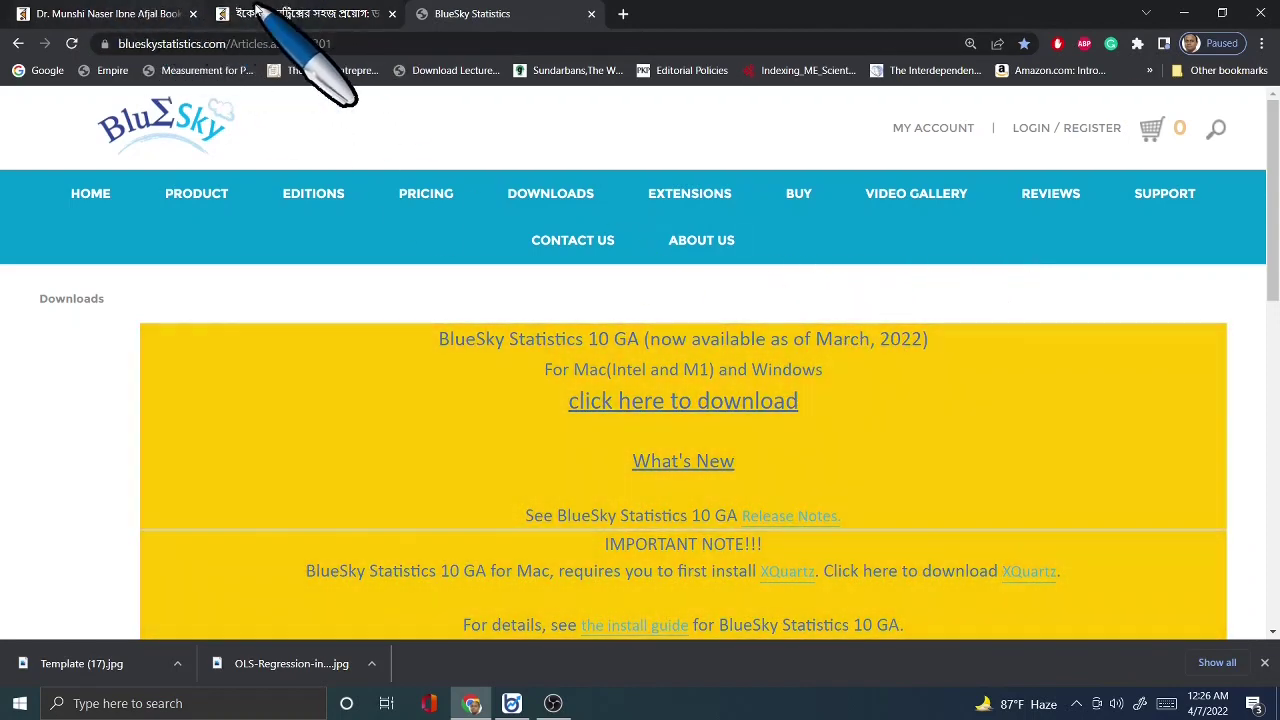
# - Examine the econometrics book's Rokomari product page, including its title, price and availability
pyautogui.click(258, 12)
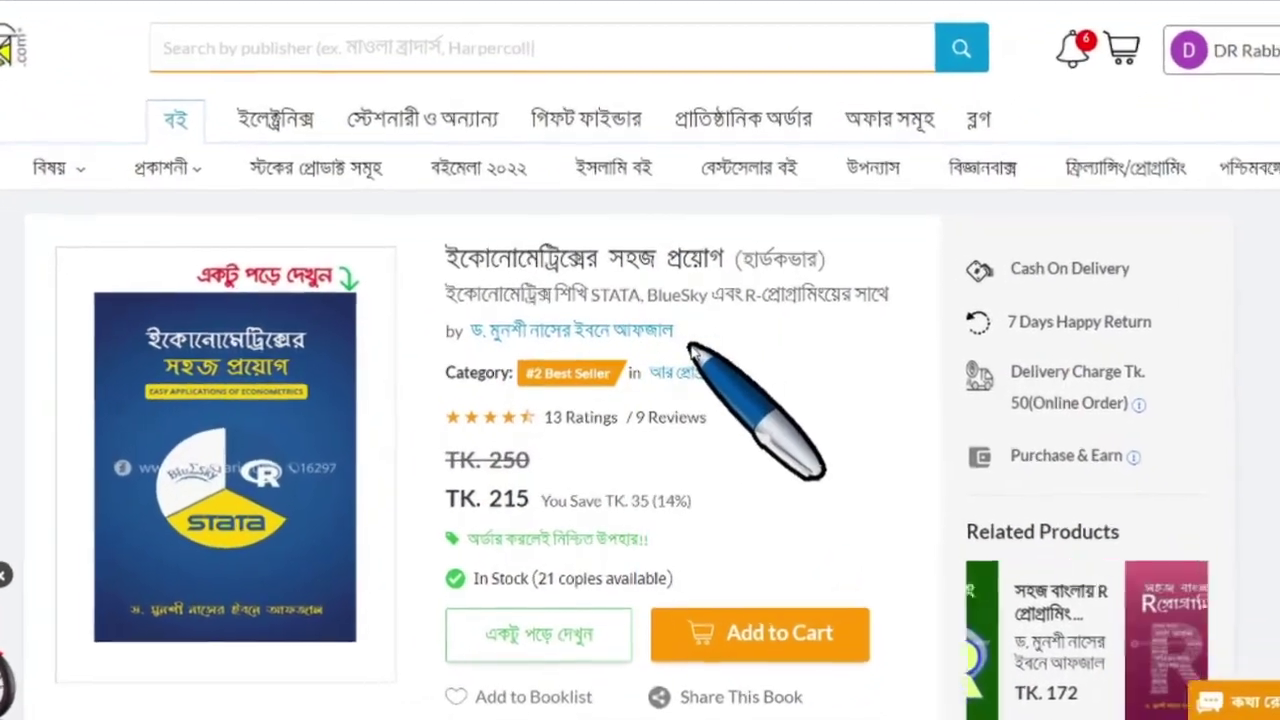
pyautogui.scroll(-2, 580, 370)
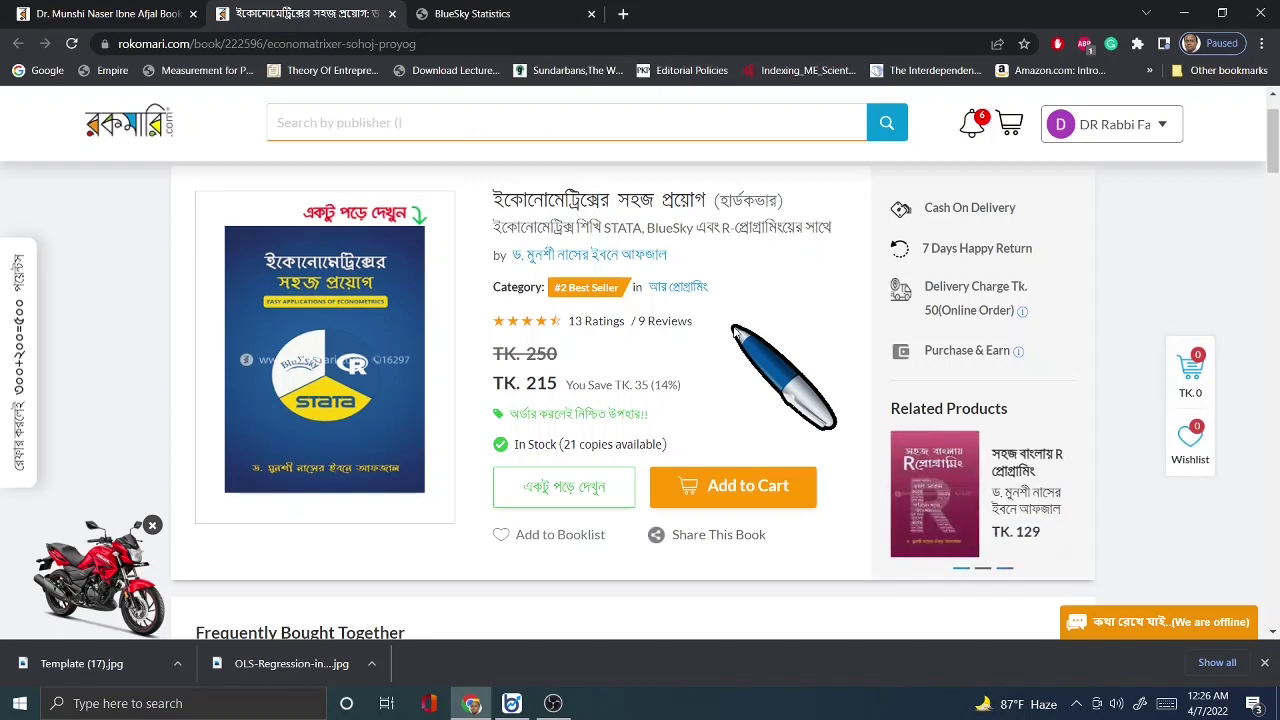
pyautogui.scroll(1, 732, 328)
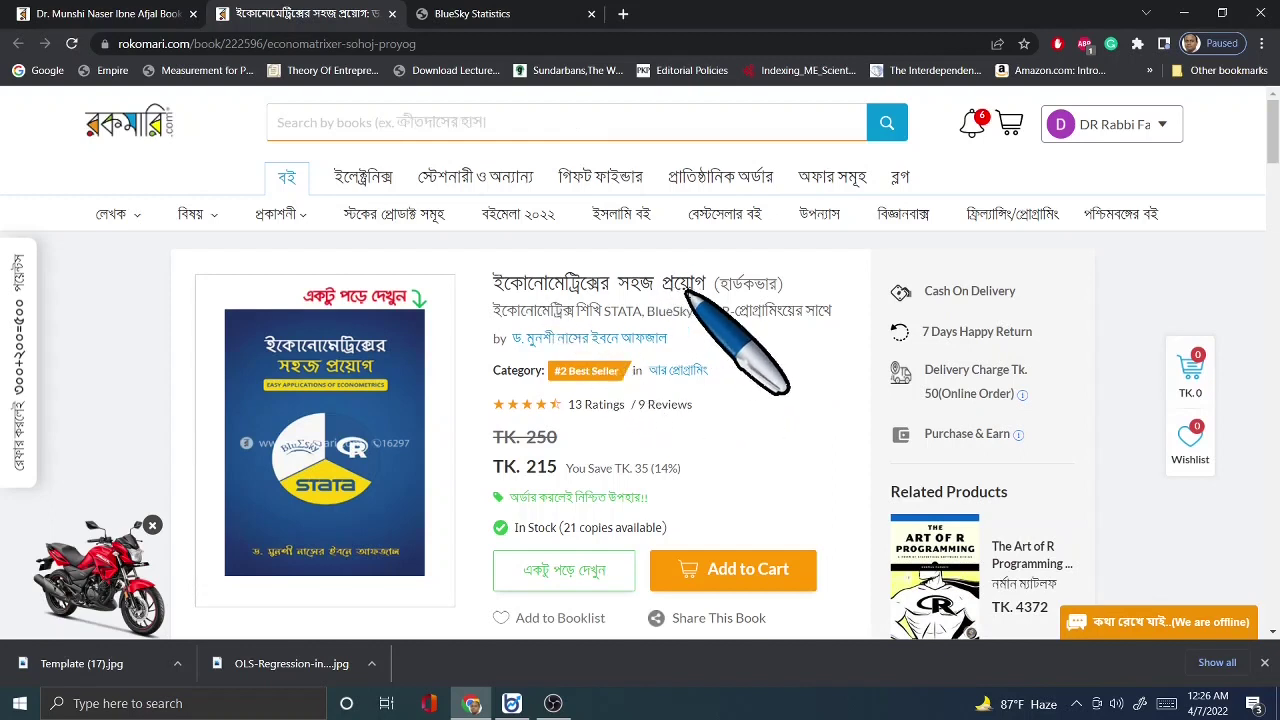
pyautogui.scroll(-1, 735, 368)
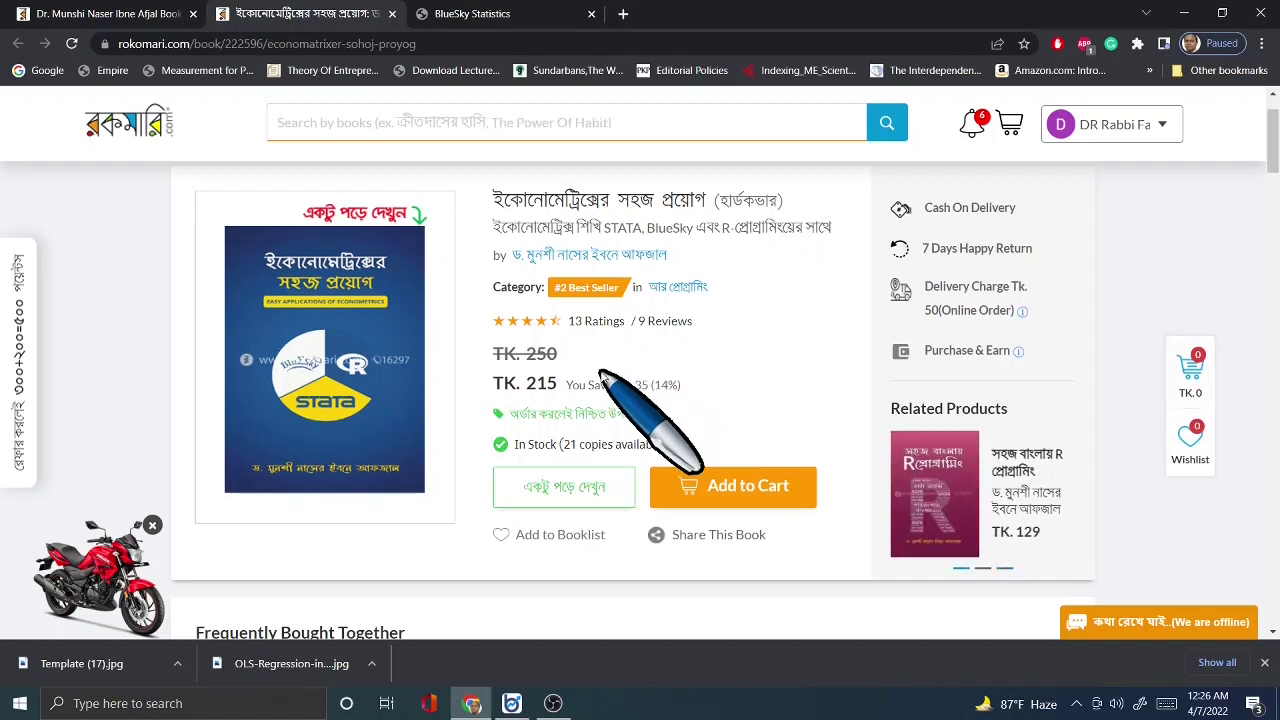
# - Examine the BlueSky Statistics downloads page for the version 10 release and the links to previous versions
pyautogui.click(489, 10)
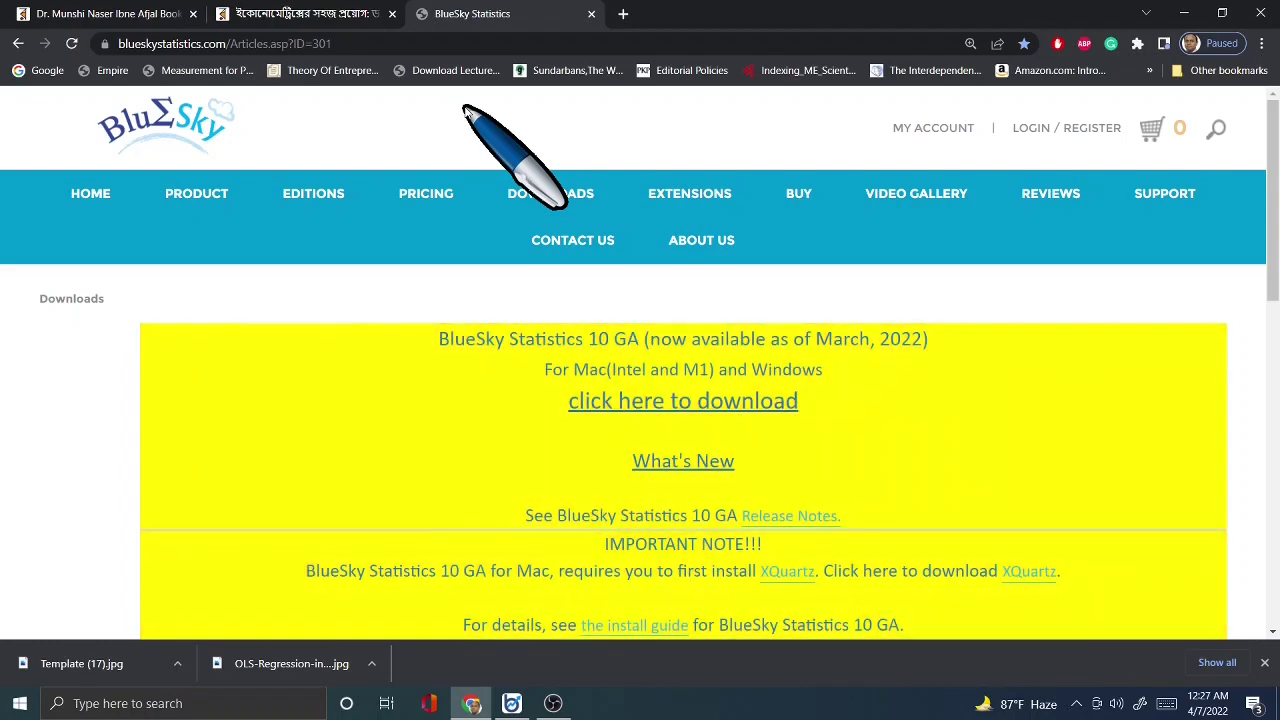
pyautogui.scroll(-1, 497, 170)
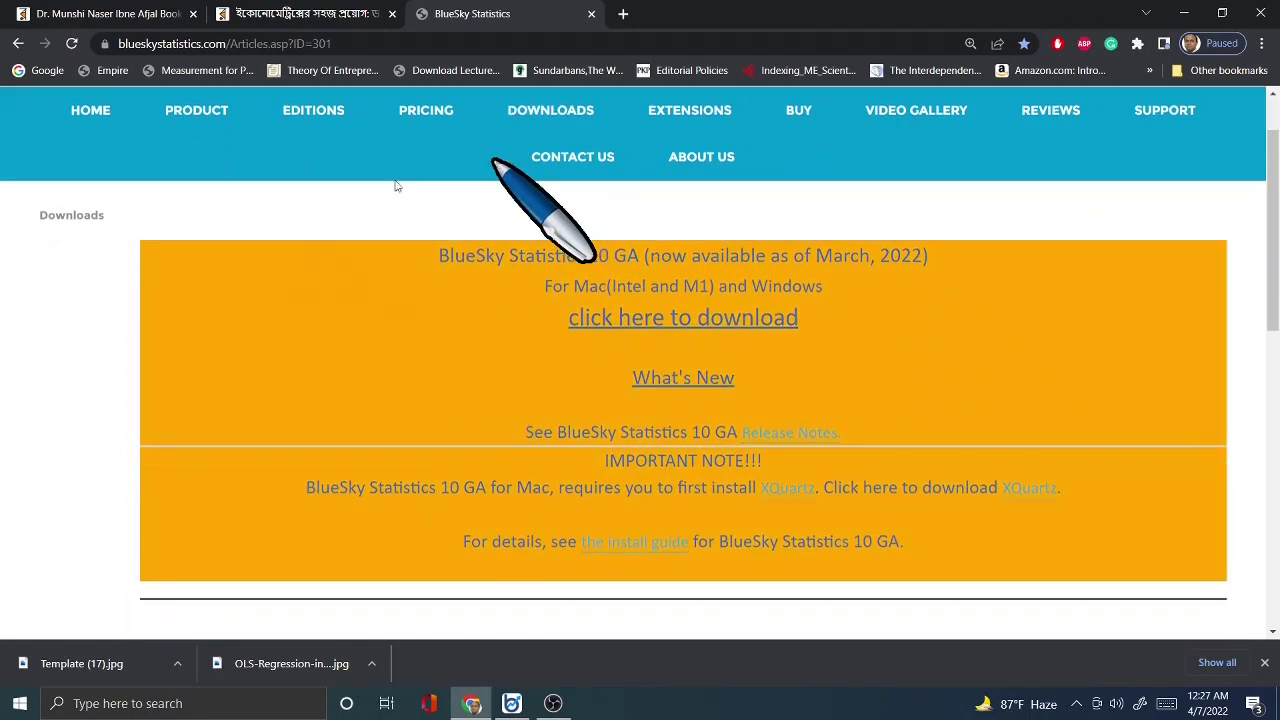
pyautogui.scroll(1, 655, 205)
pyautogui.scroll(-1, 657, 194)
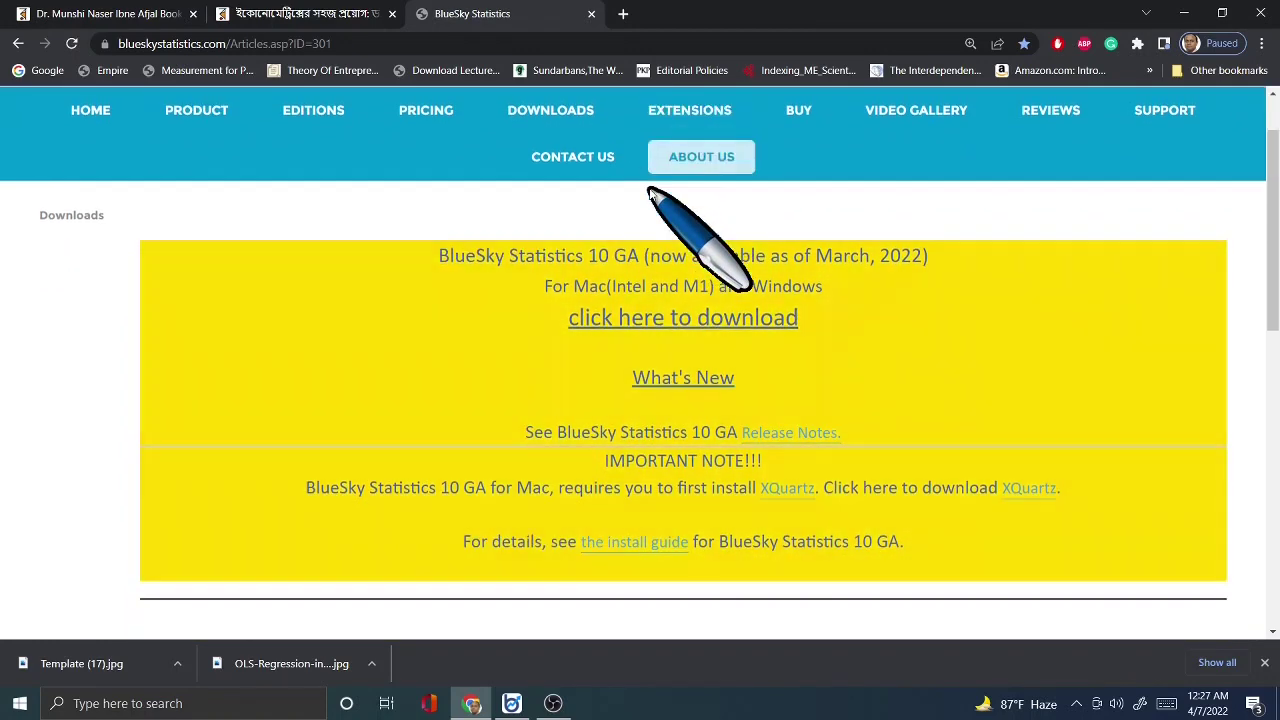
pyautogui.scroll(1, 329, 143)
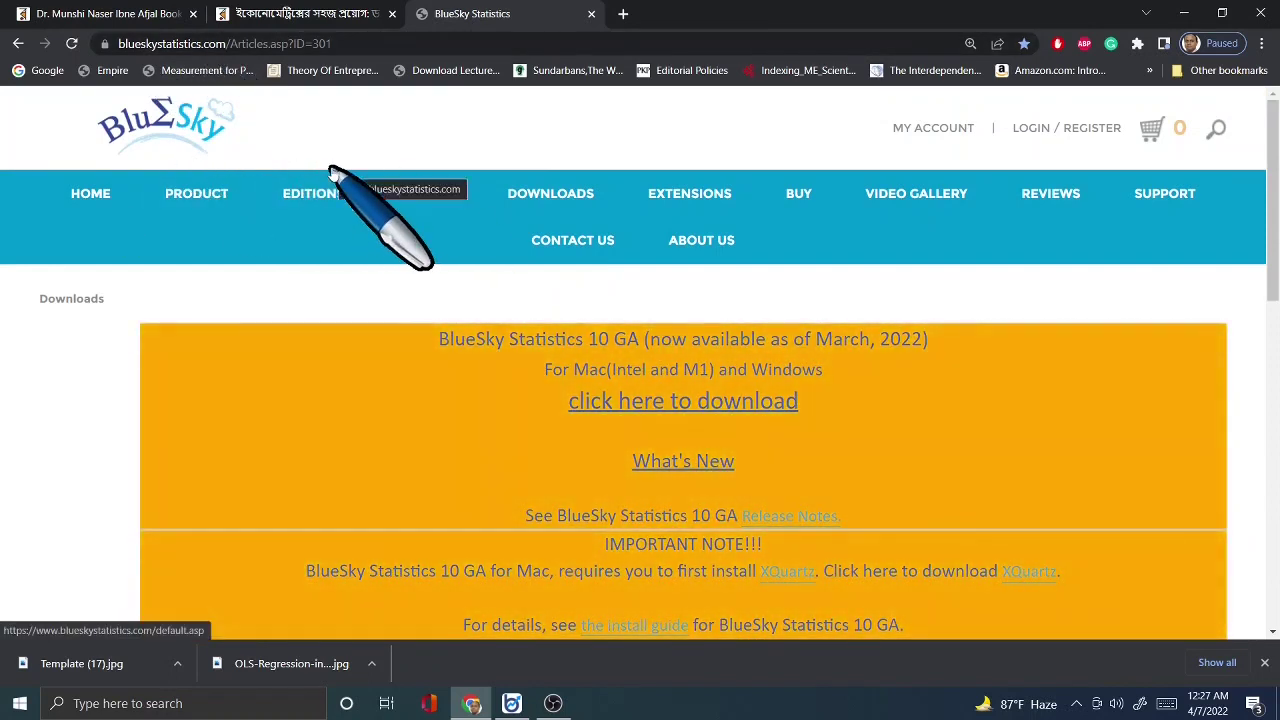
pyautogui.scroll(-1, 357, 177)
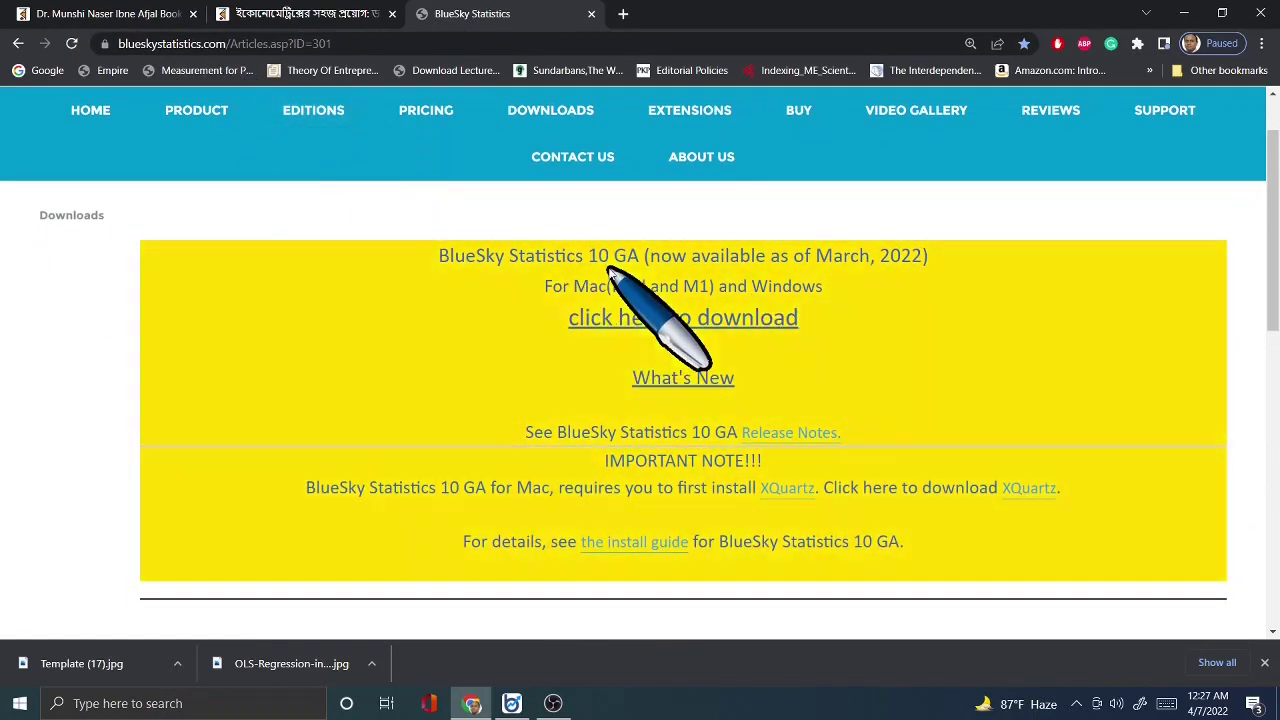
pyautogui.scroll(-3, 600, 280)
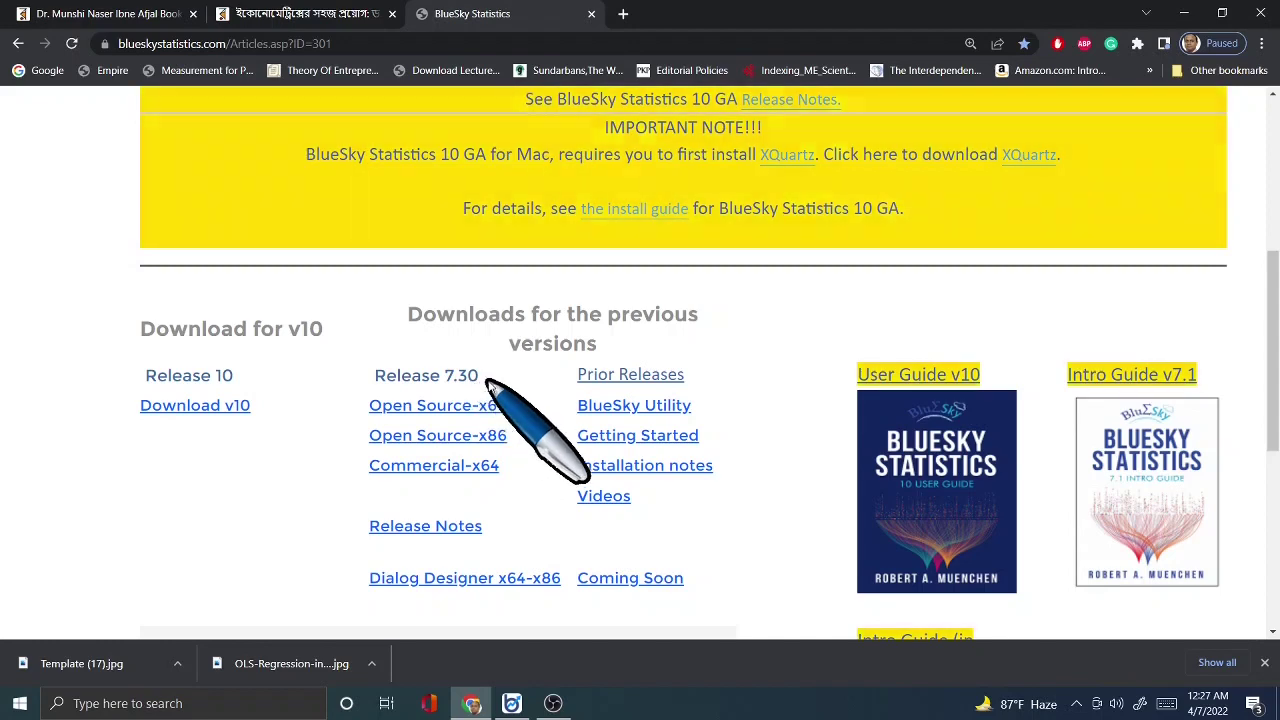
pyautogui.scroll(3, 490, 384)
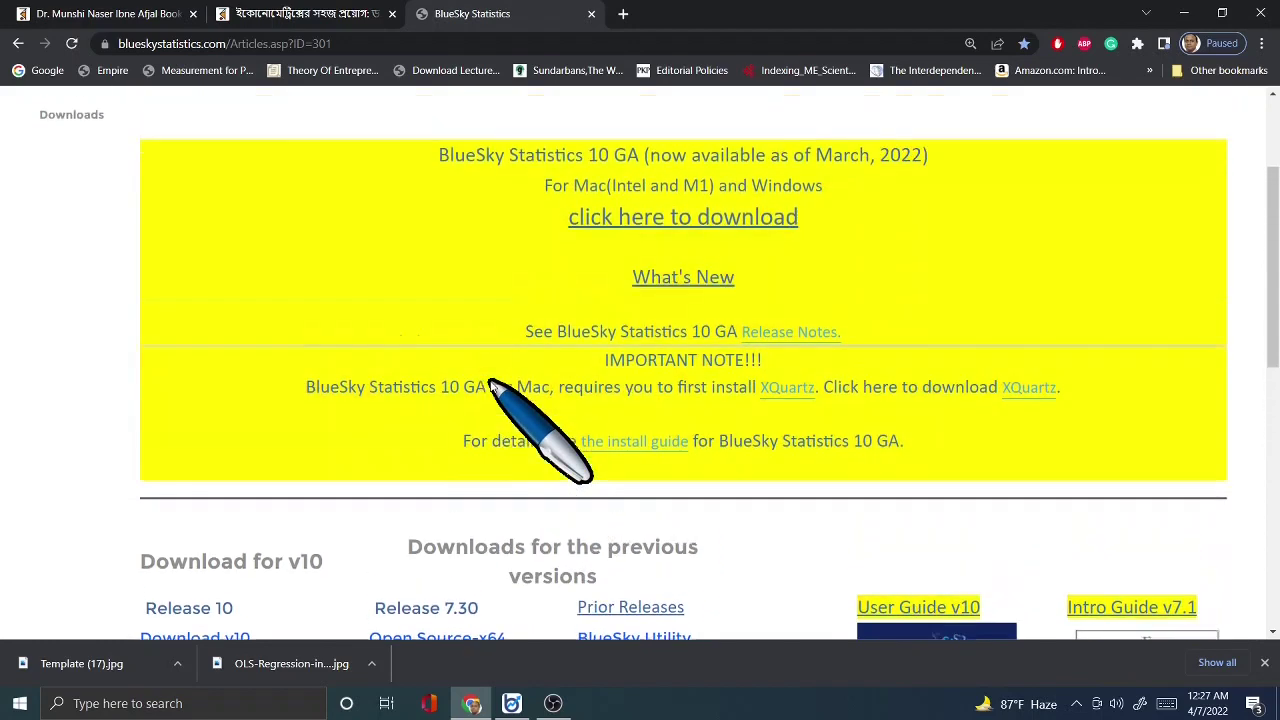
pyautogui.scroll(-1, 490, 410)
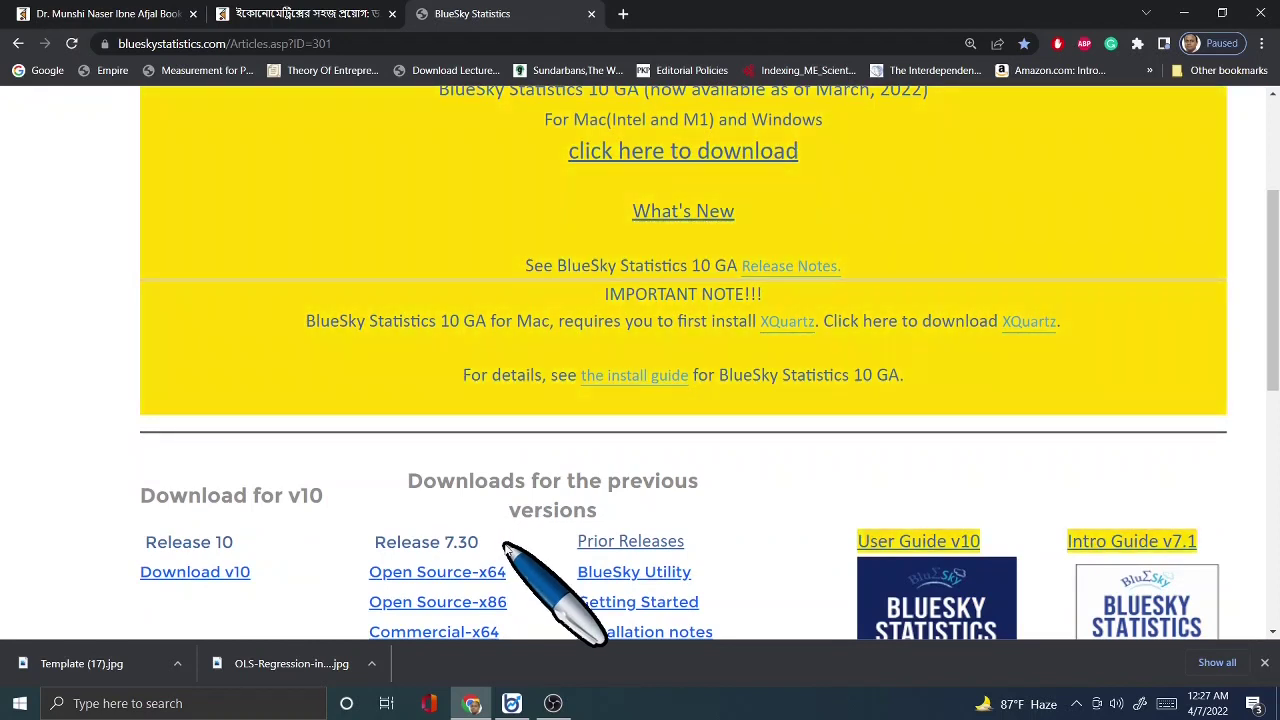
pyautogui.scroll(1, 505, 548)
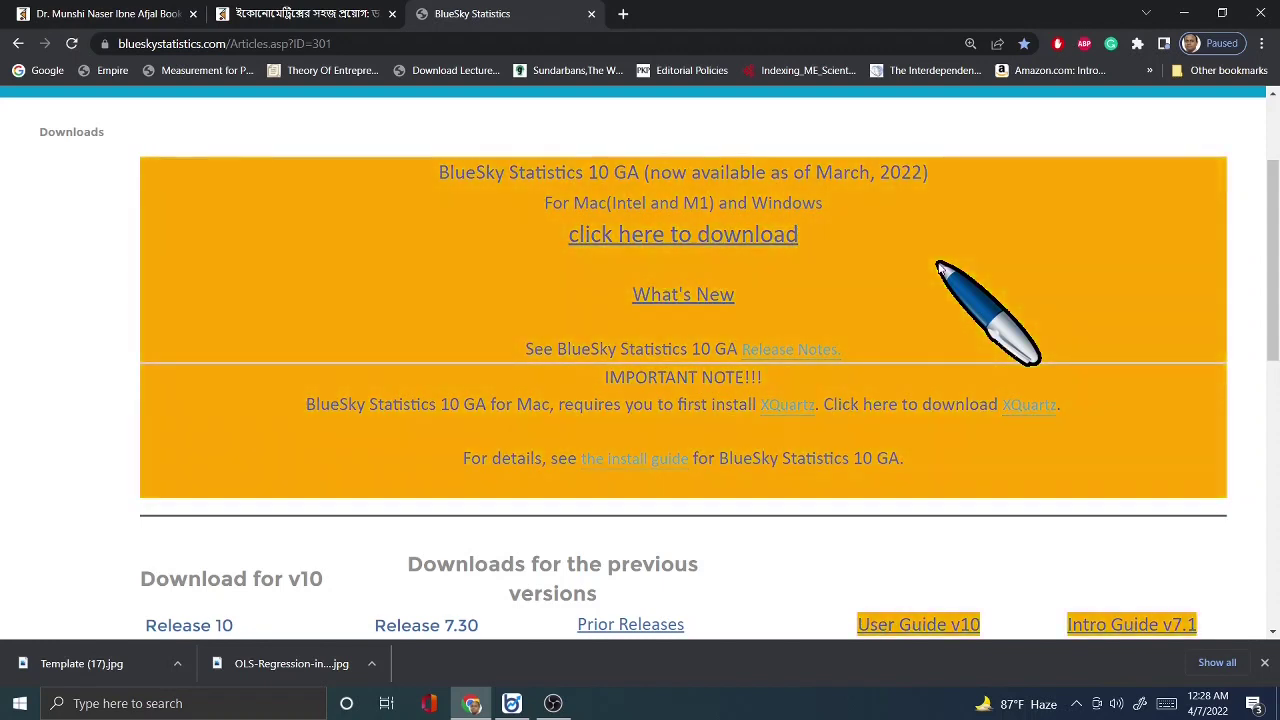
pyautogui.scroll(1, 940, 268)
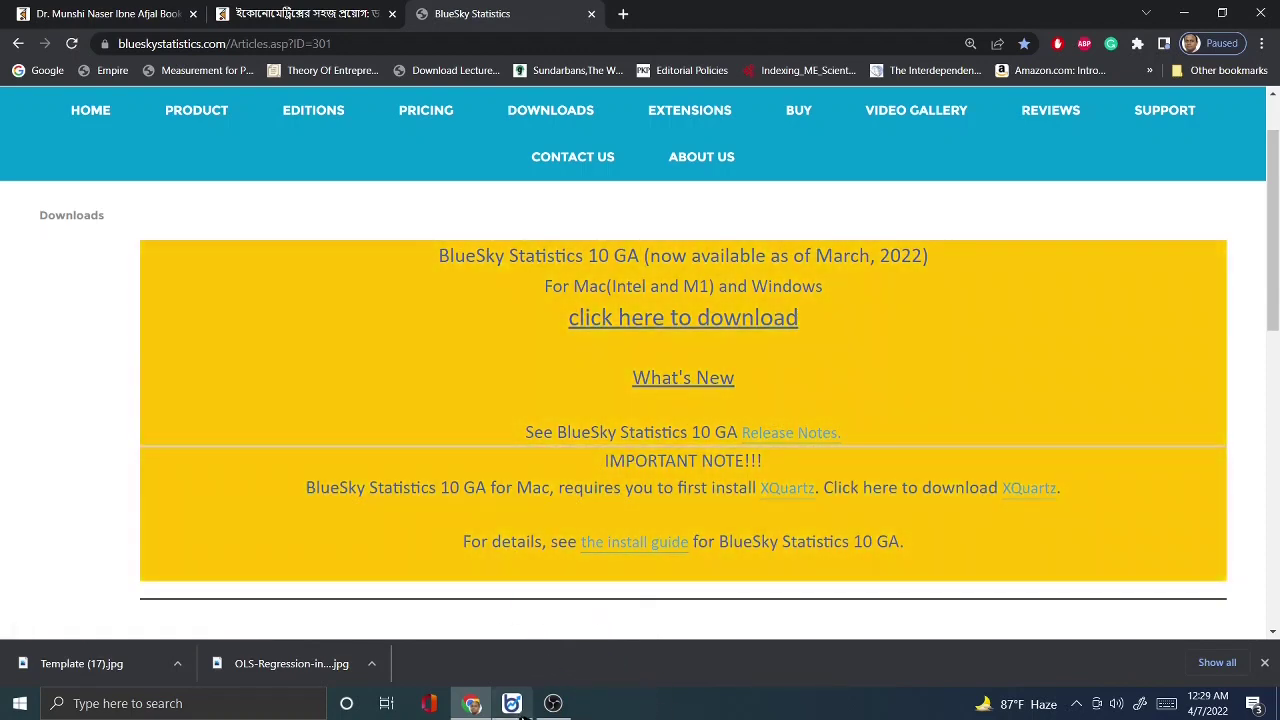
# - Switch to BlueSky Statistics and expand the R editor below the data grid
pyautogui.click(511, 703)
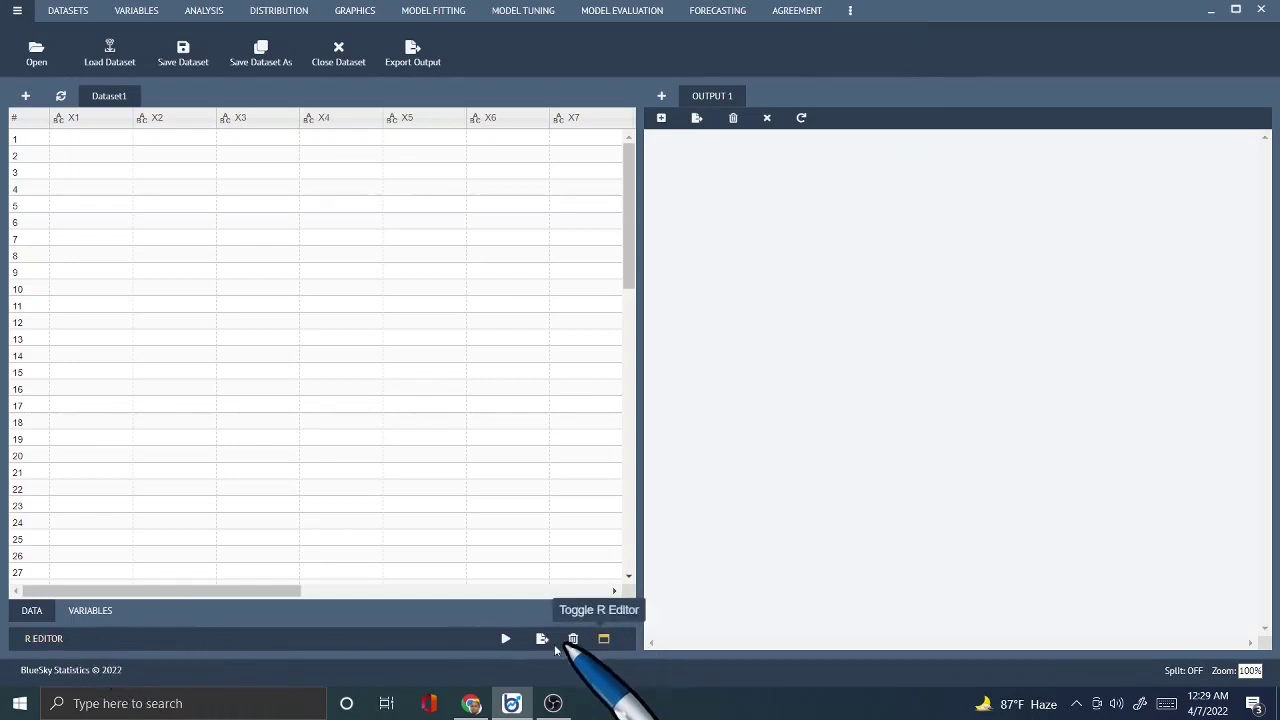
pyautogui.click(603, 638)
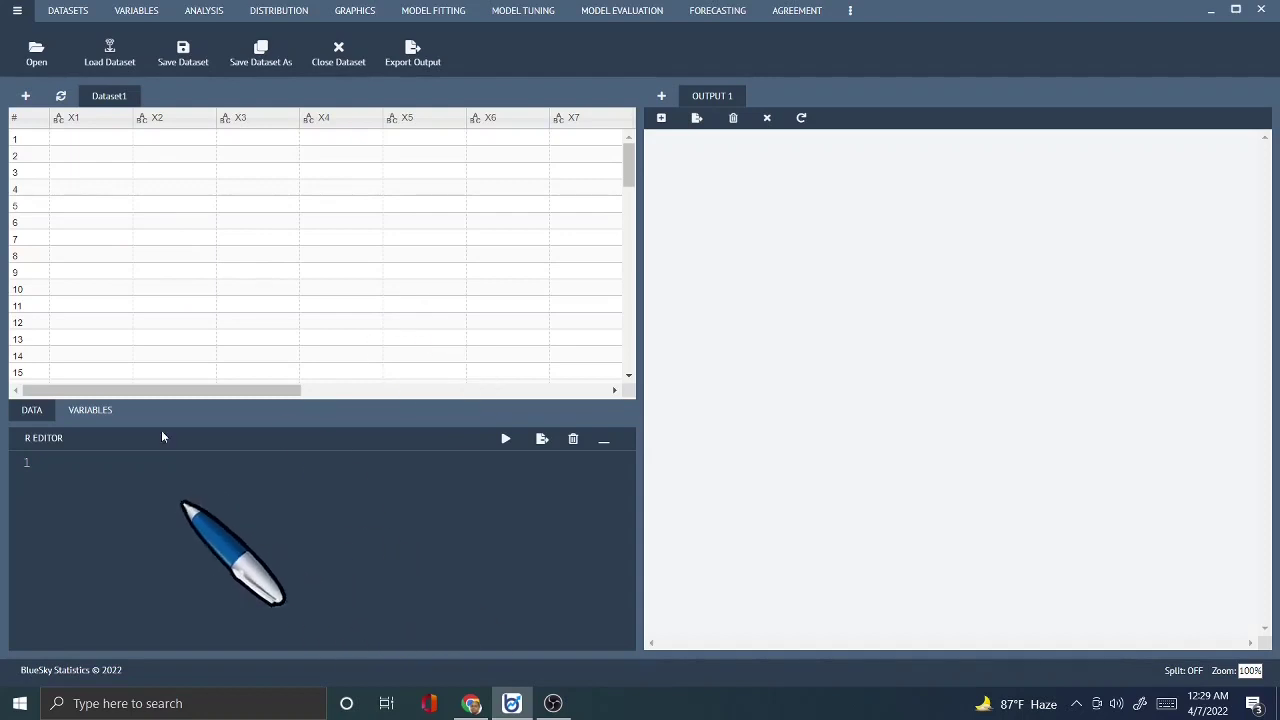
pyautogui.click(33, 52)
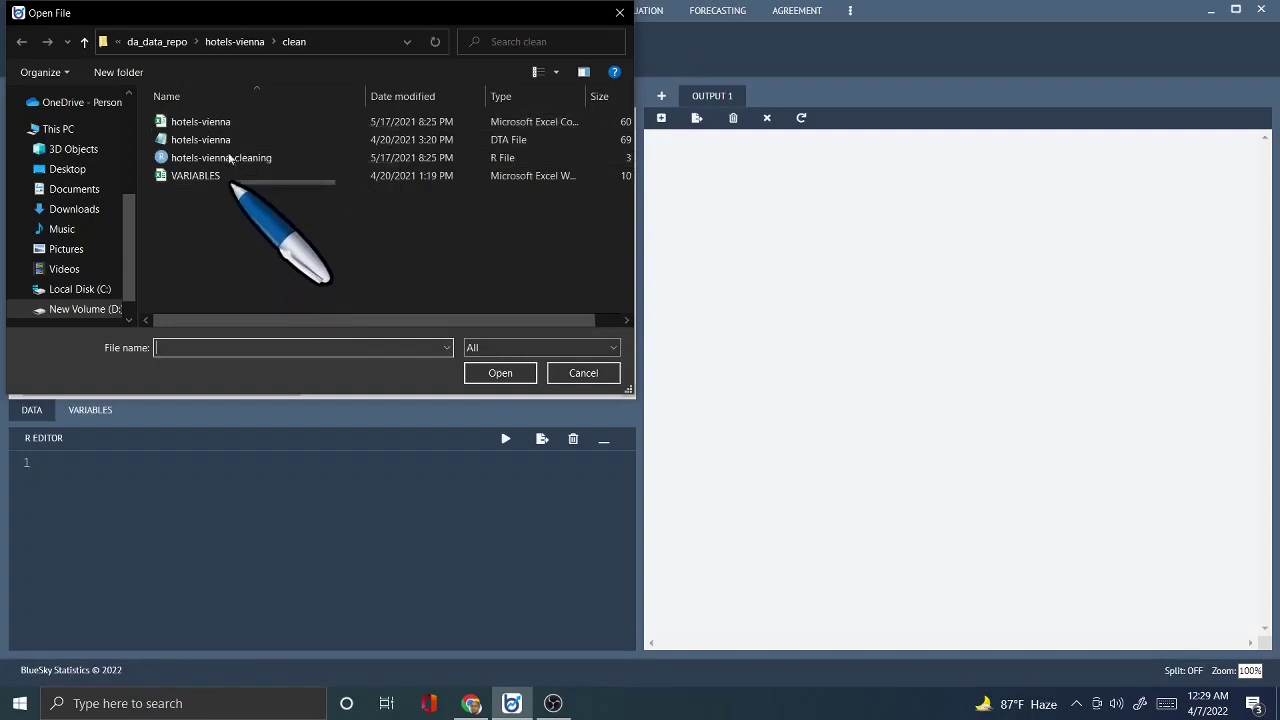
pyautogui.click(580, 375)
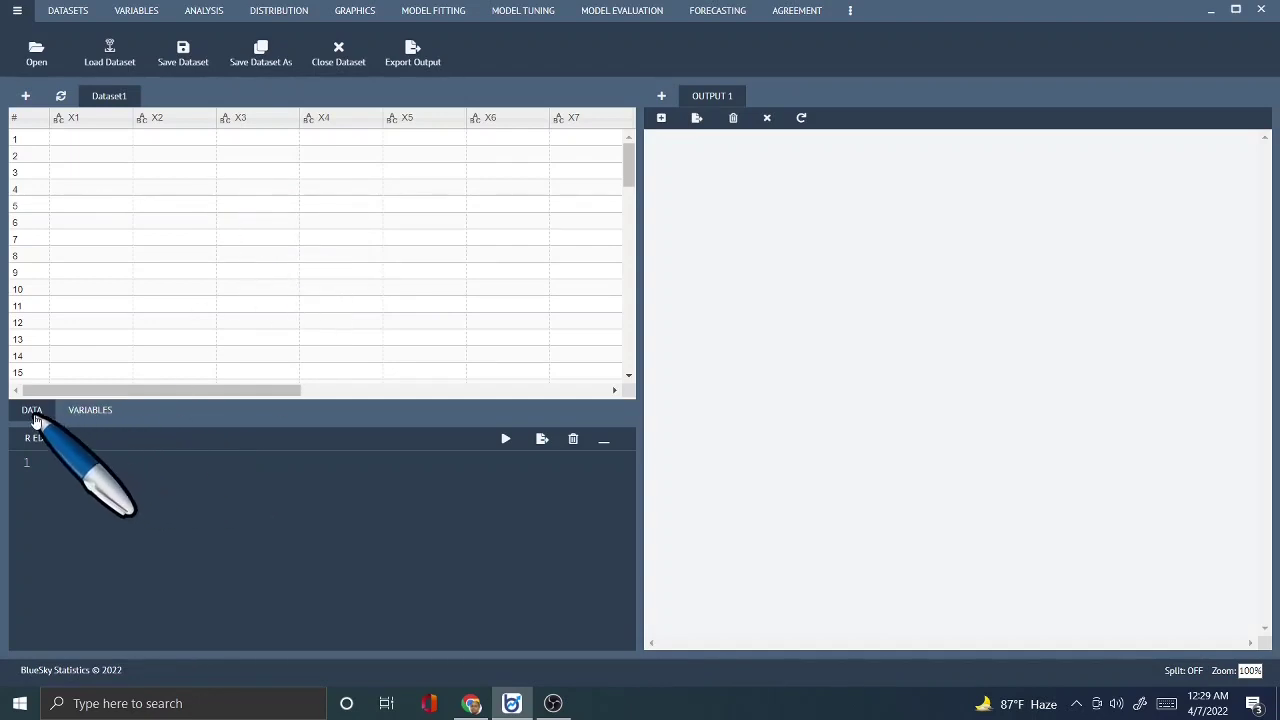
# - Compare the variable view and the data view of the empty Dataset1
pyautogui.click(87, 414)
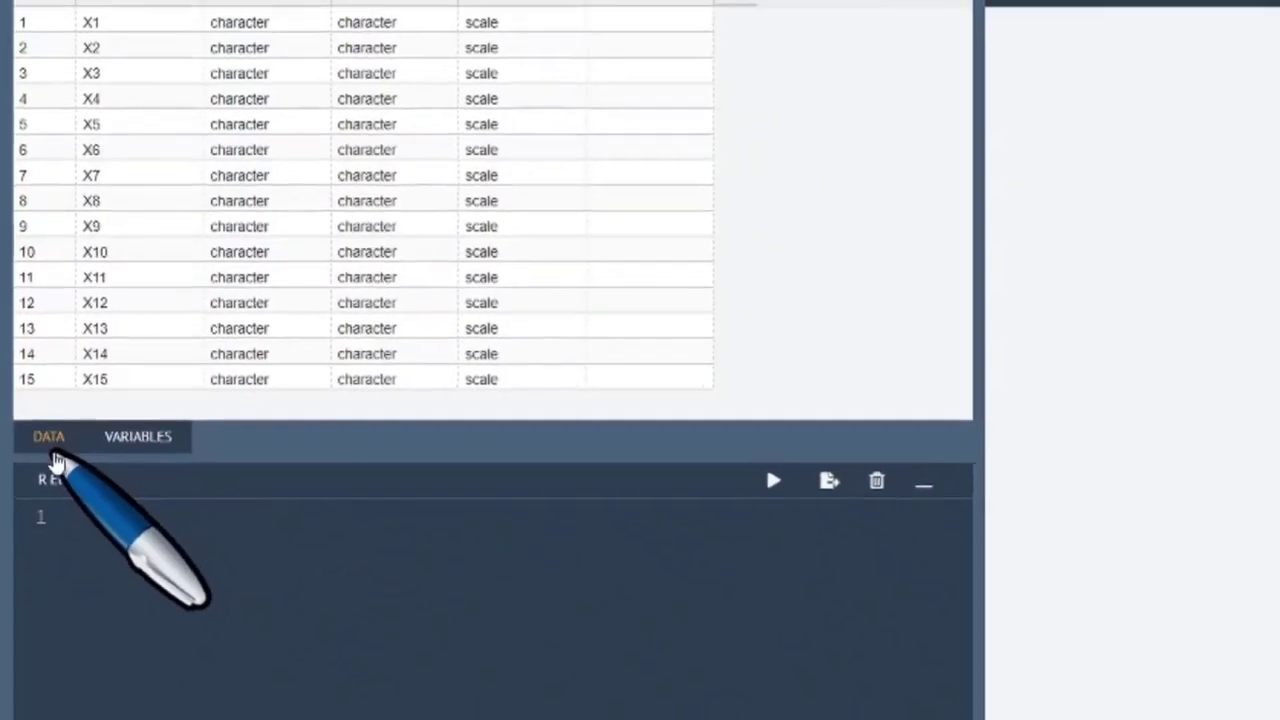
pyautogui.click(32, 410)
pyautogui.click(118, 425)
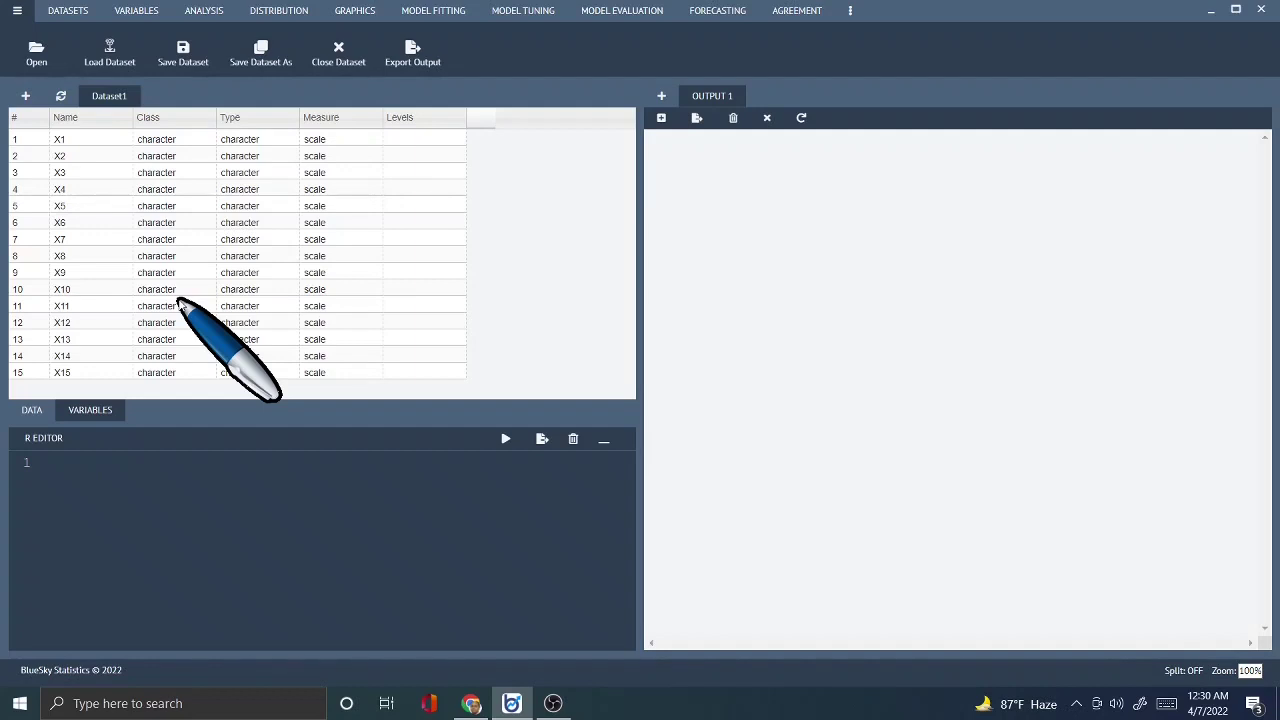
pyautogui.click(28, 413)
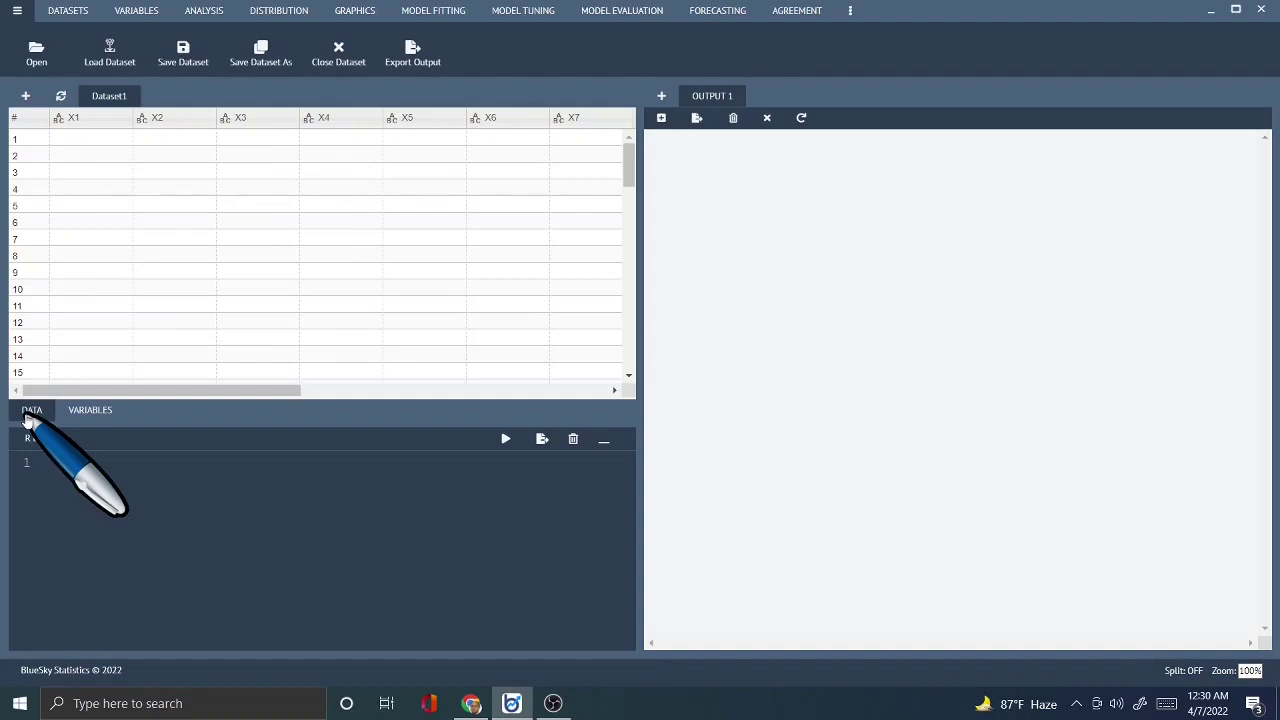
# - Load the OECDGrowth (OECD Macroeconomic Data, AER) dataset from all installed R packages into the grid
pyautogui.click(115, 63)
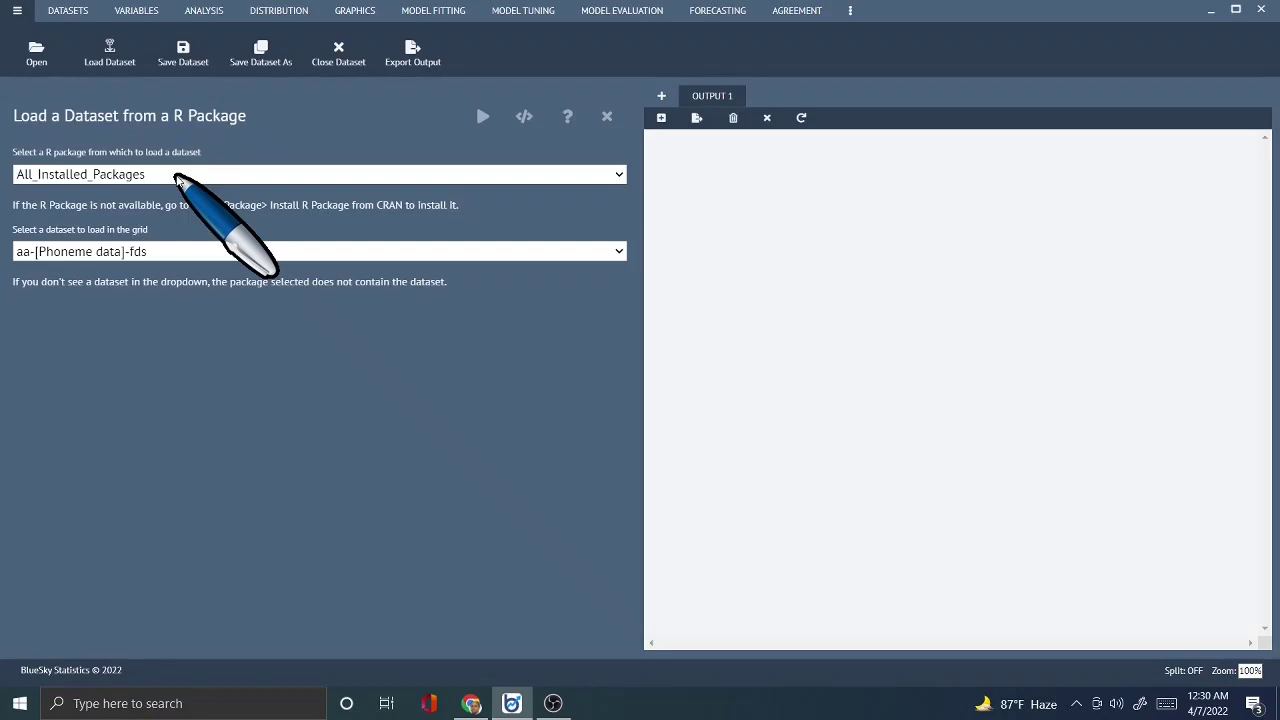
pyautogui.click(606, 251)
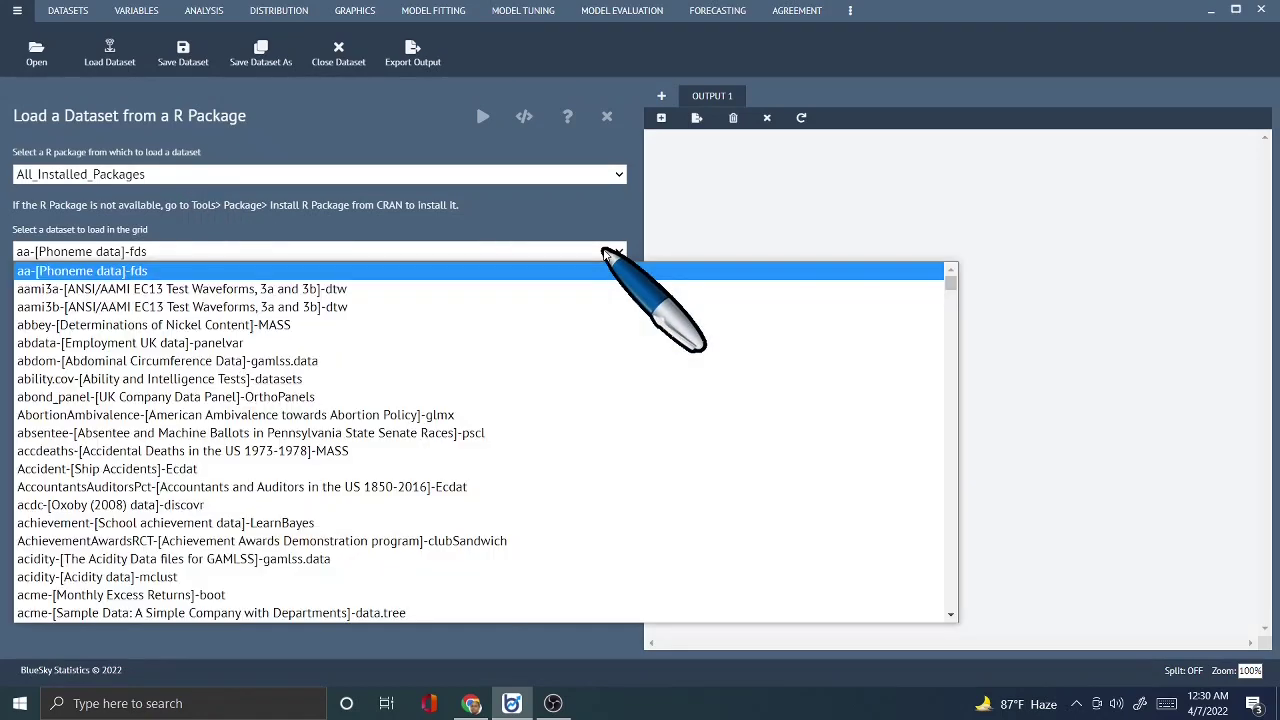
pyautogui.scroll(-6, 586, 365)
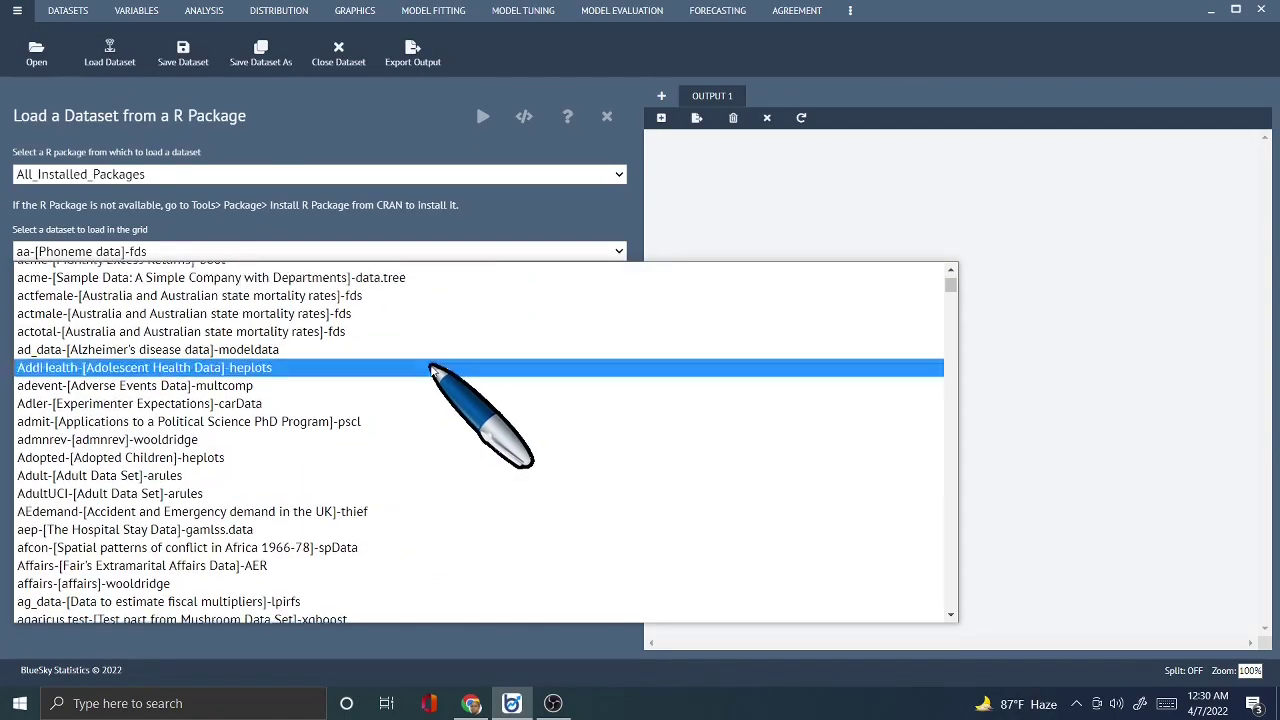
pyautogui.scroll(-6, 431, 369)
pyautogui.scroll(-3, 431, 369)
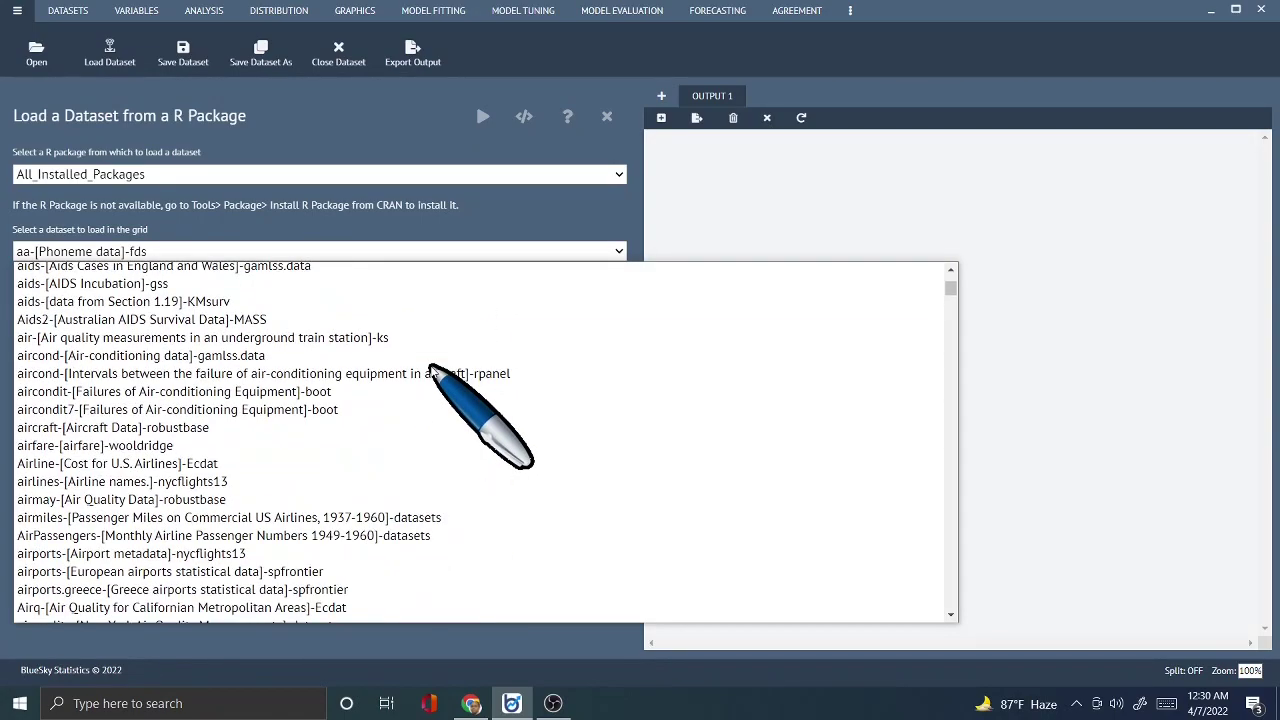
pyautogui.scroll(-20, 435, 380)
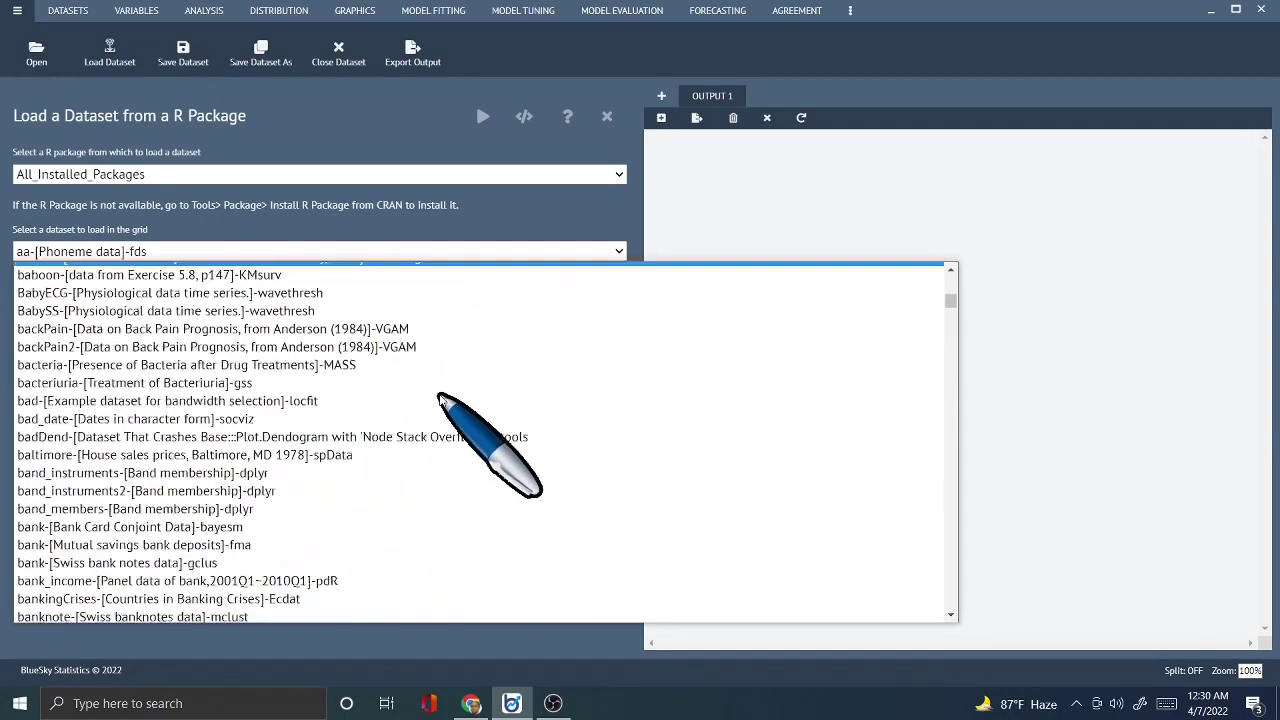
pyautogui.scroll(-20, 438, 395)
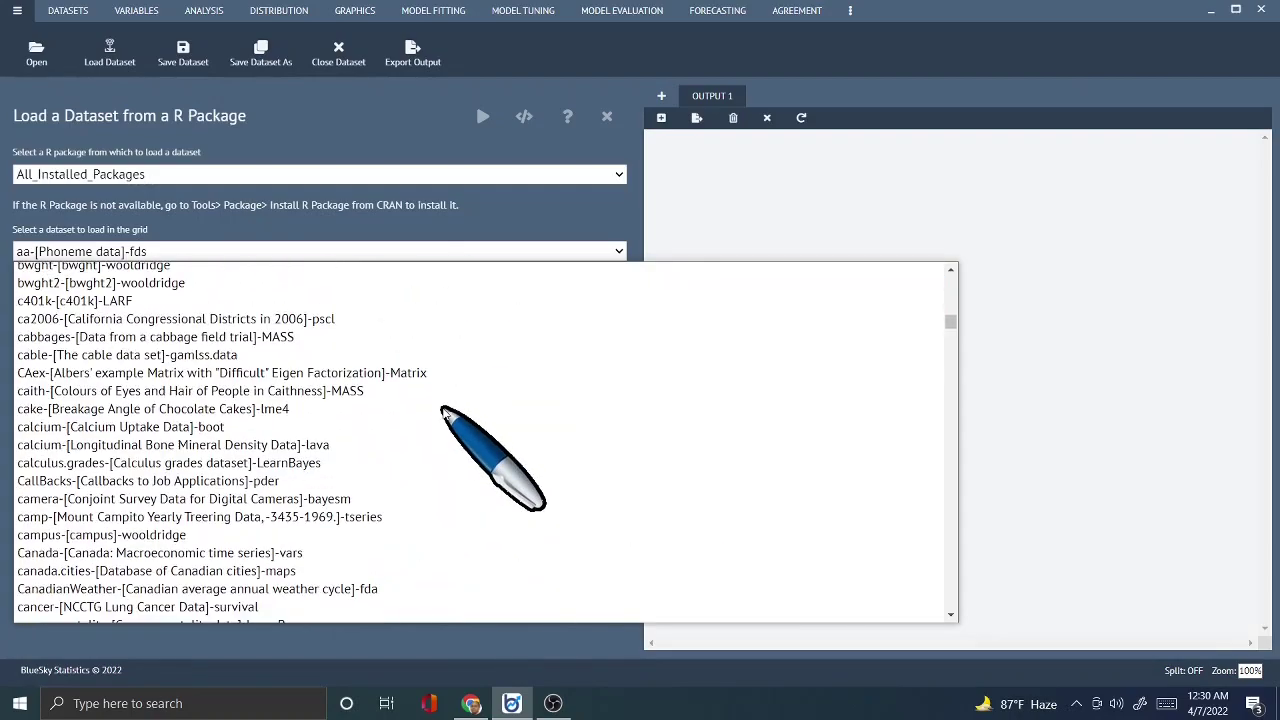
pyautogui.scroll(-20, 441, 410)
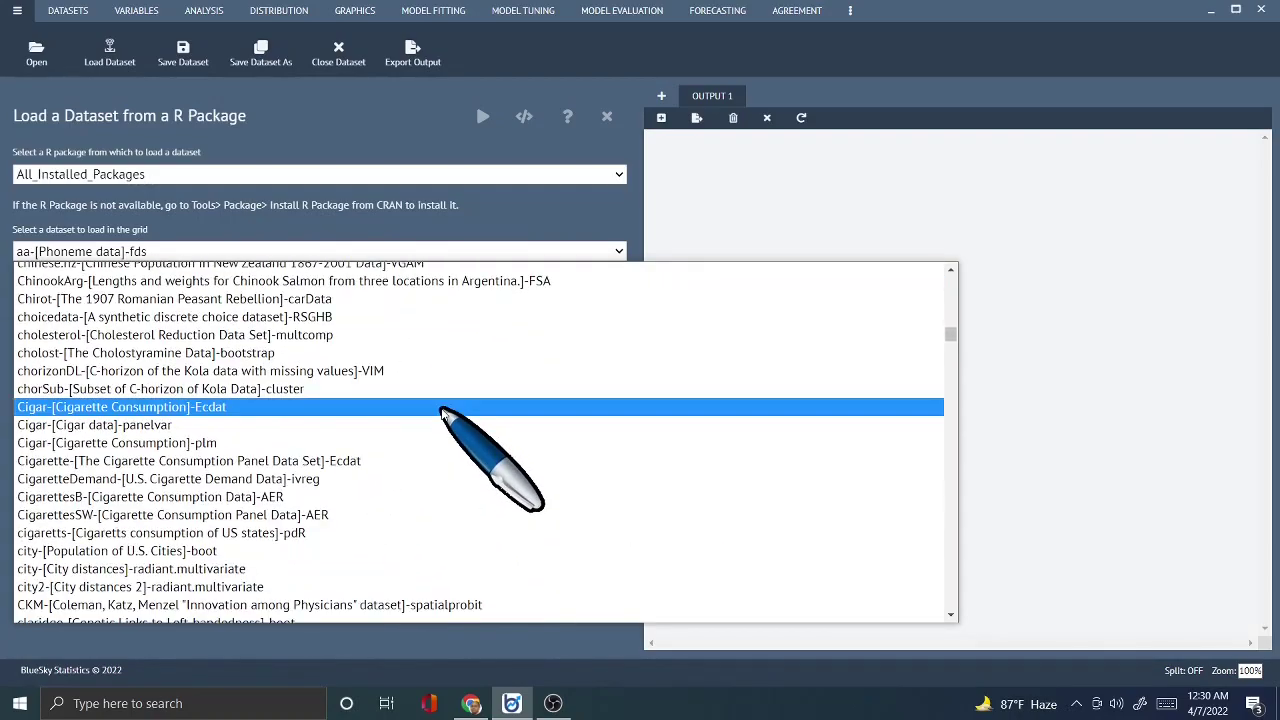
pyautogui.scroll(-20, 441, 410)
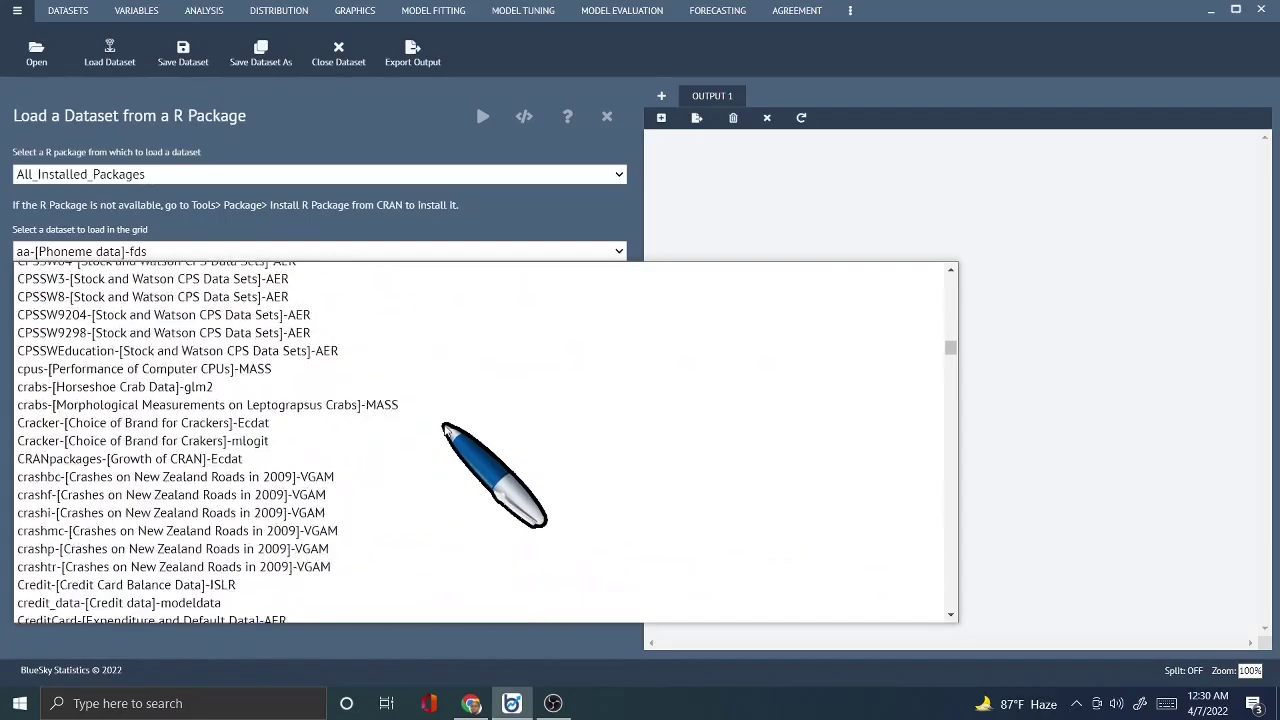
pyautogui.scroll(-20, 445, 430)
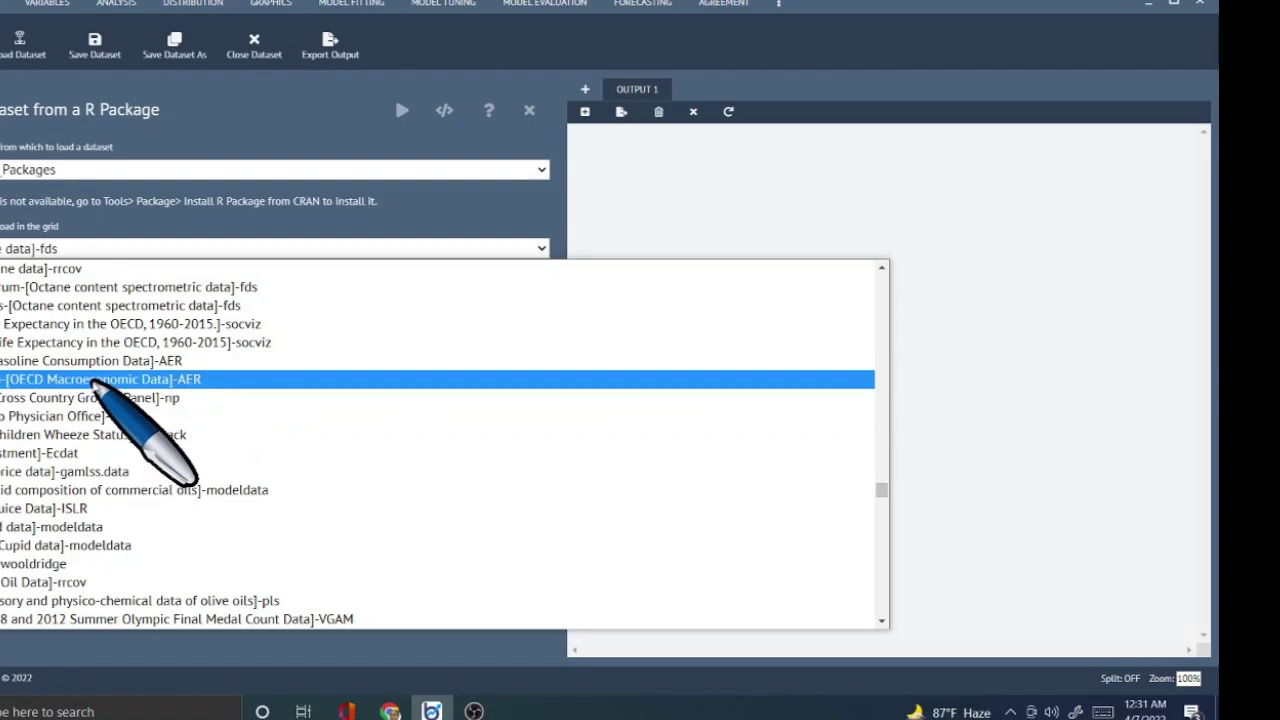
pyautogui.click(91, 380)
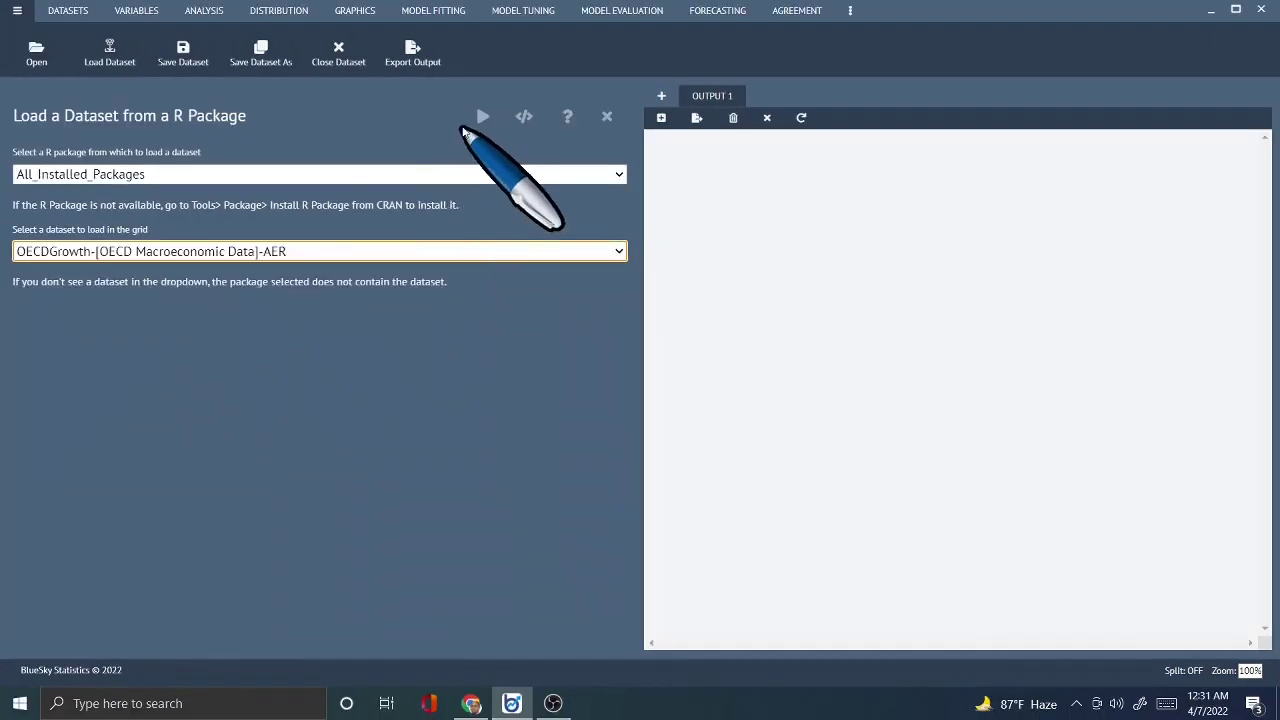
pyautogui.click(481, 120)
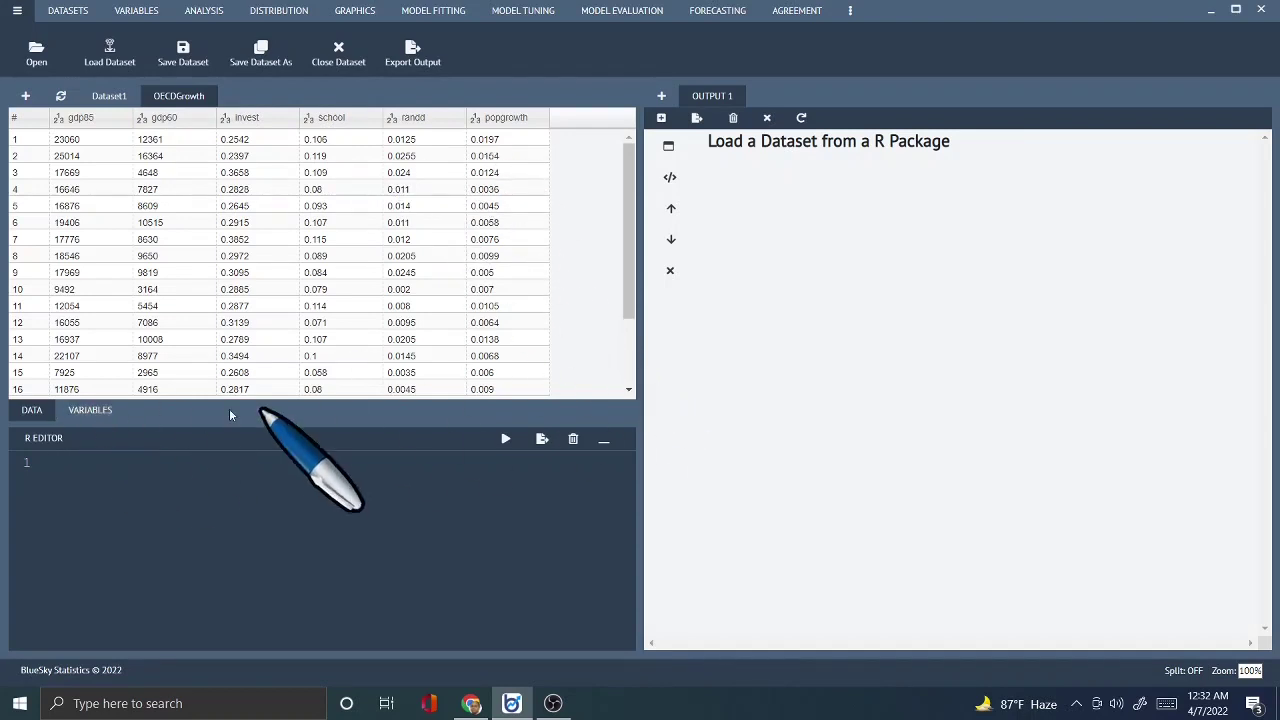
# - Show the variable properties of OECDGrowth and look over the analysis, distribution and graphics commands
pyautogui.click(92, 410)
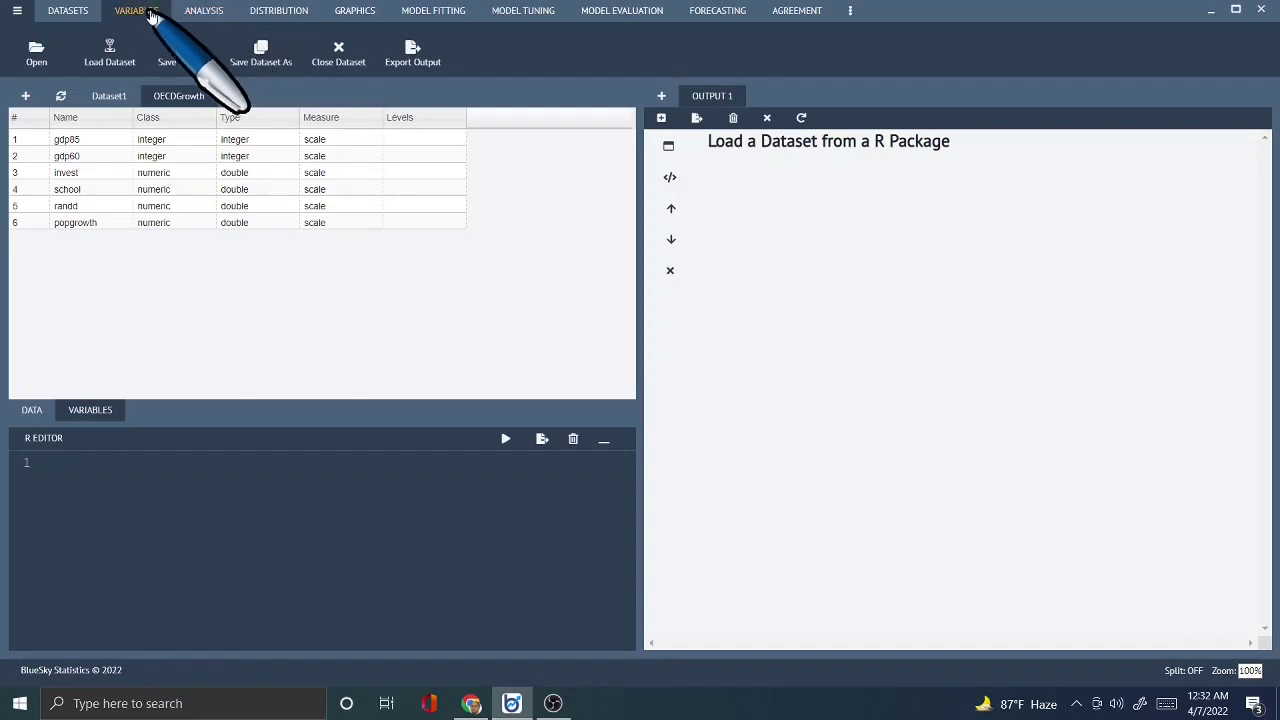
pyautogui.click(205, 12)
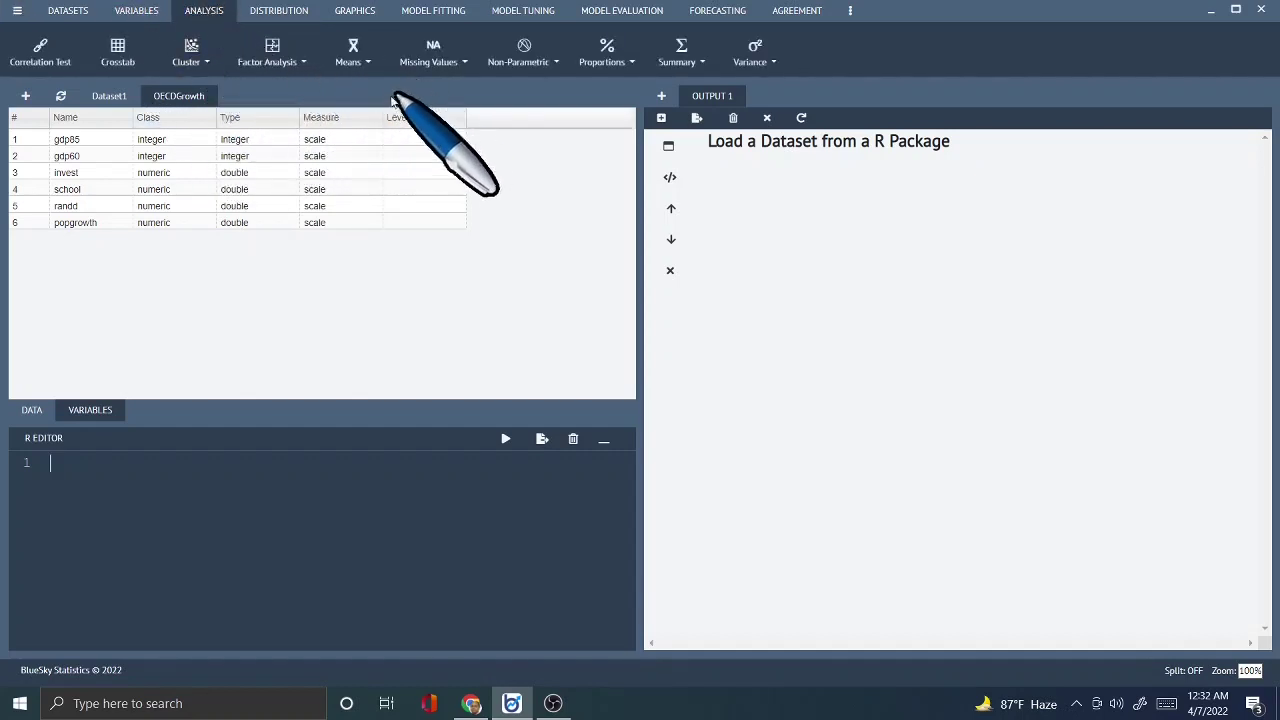
pyautogui.click(290, 11)
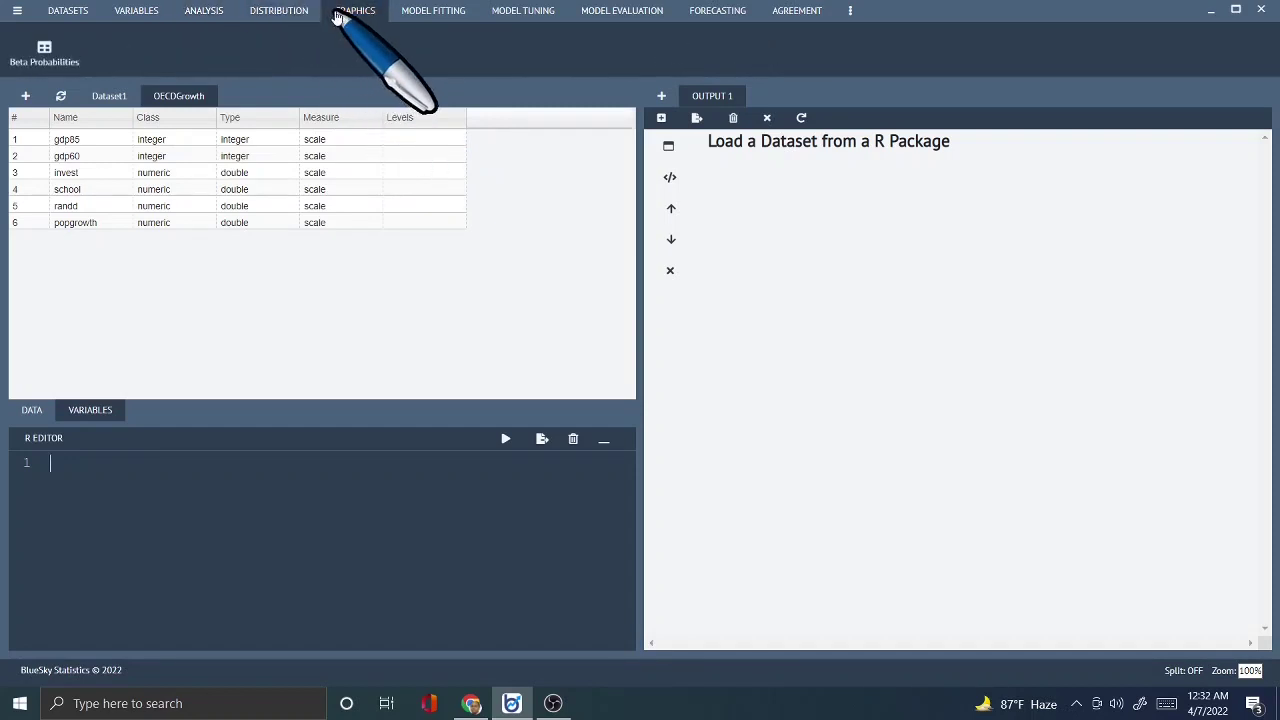
pyautogui.click(340, 14)
# - Start a basic linear regression model and assign gdp60 as its dependent variable
pyautogui.click(428, 11)
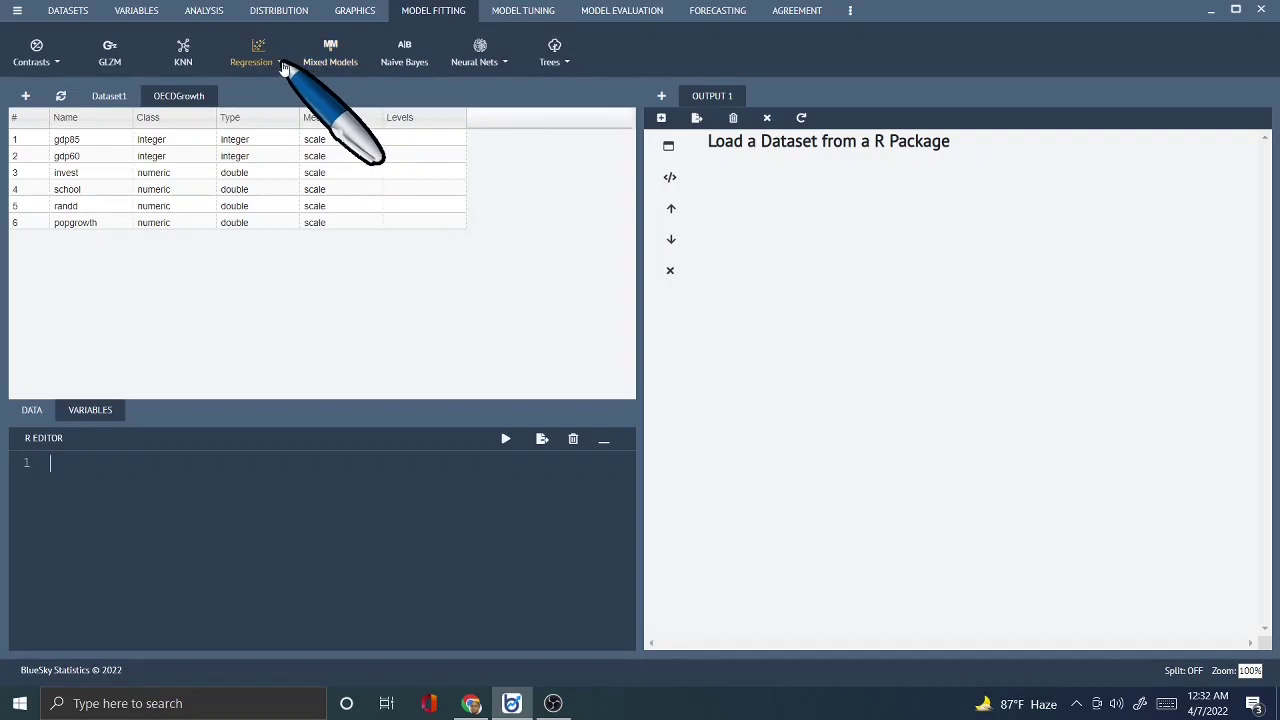
pyautogui.click(282, 64)
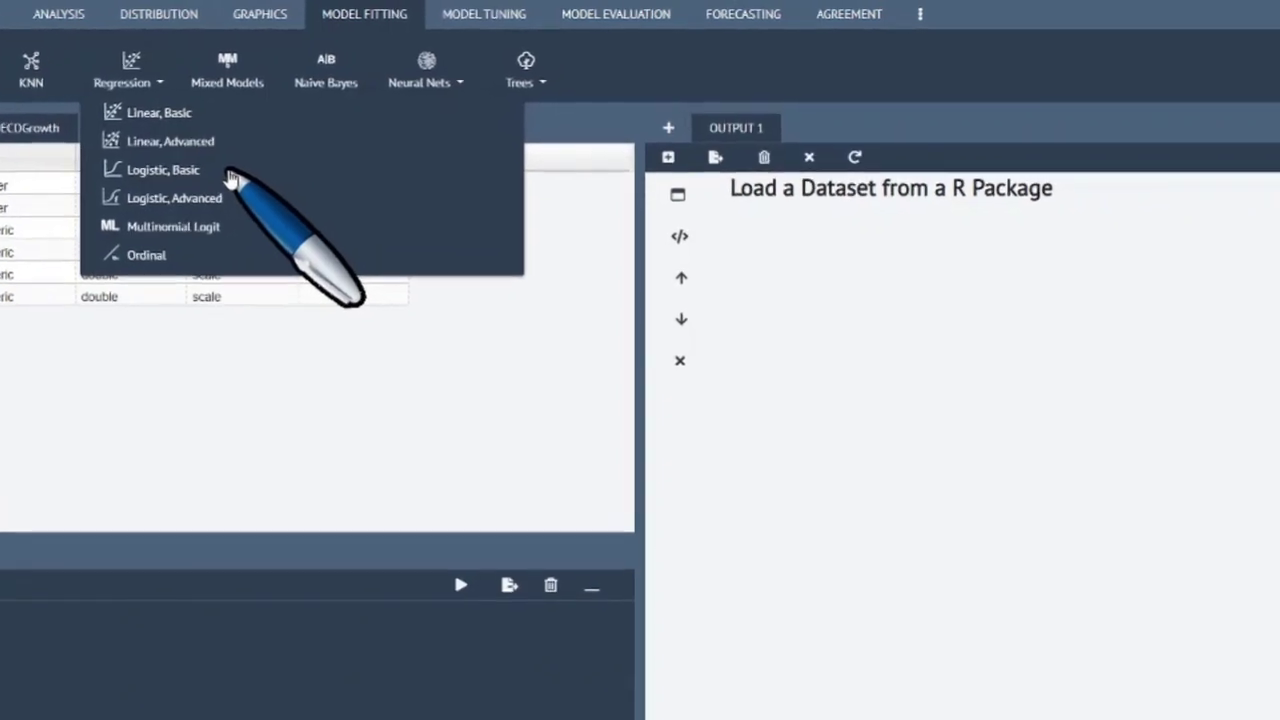
pyautogui.click(168, 116)
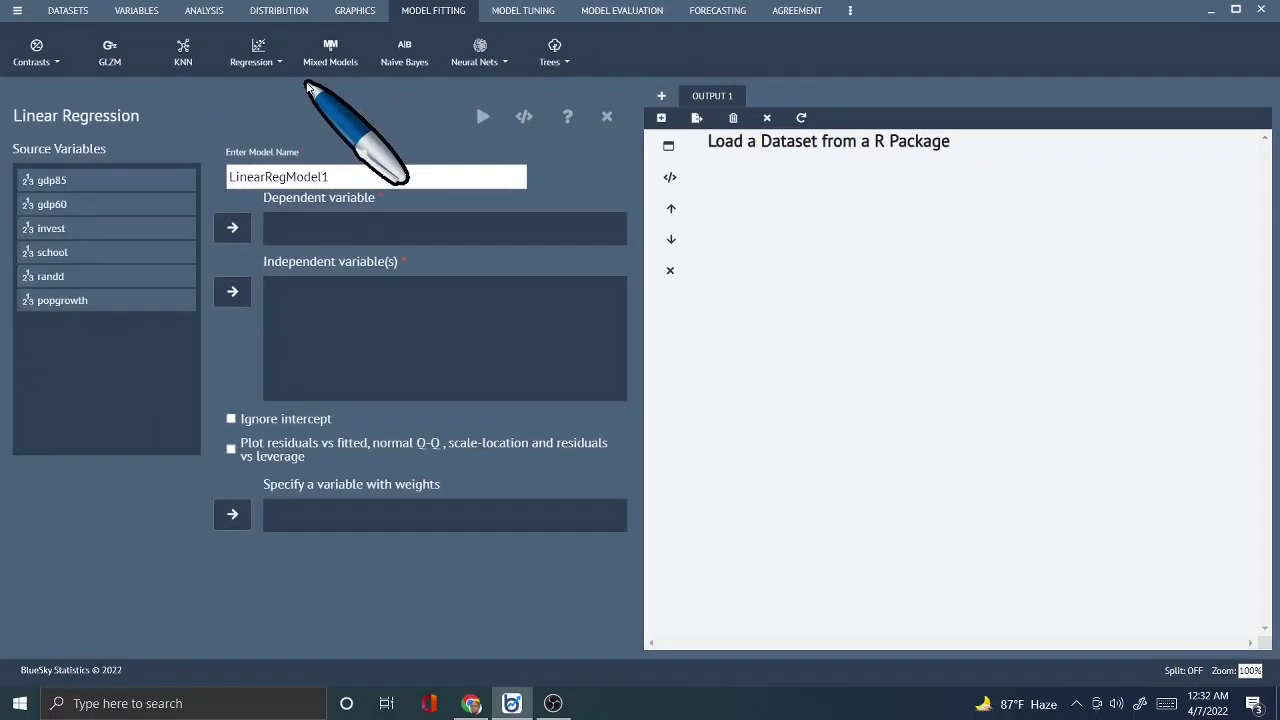
pyautogui.click(109, 180)
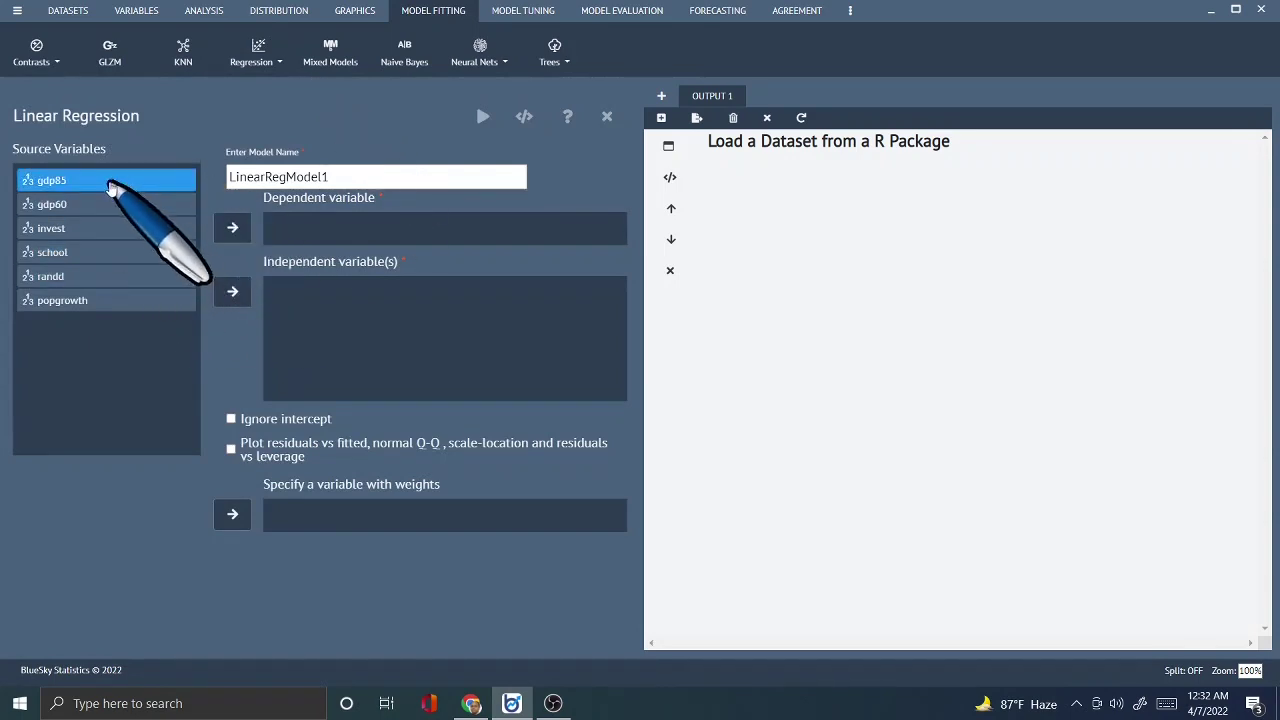
pyautogui.click(68, 208)
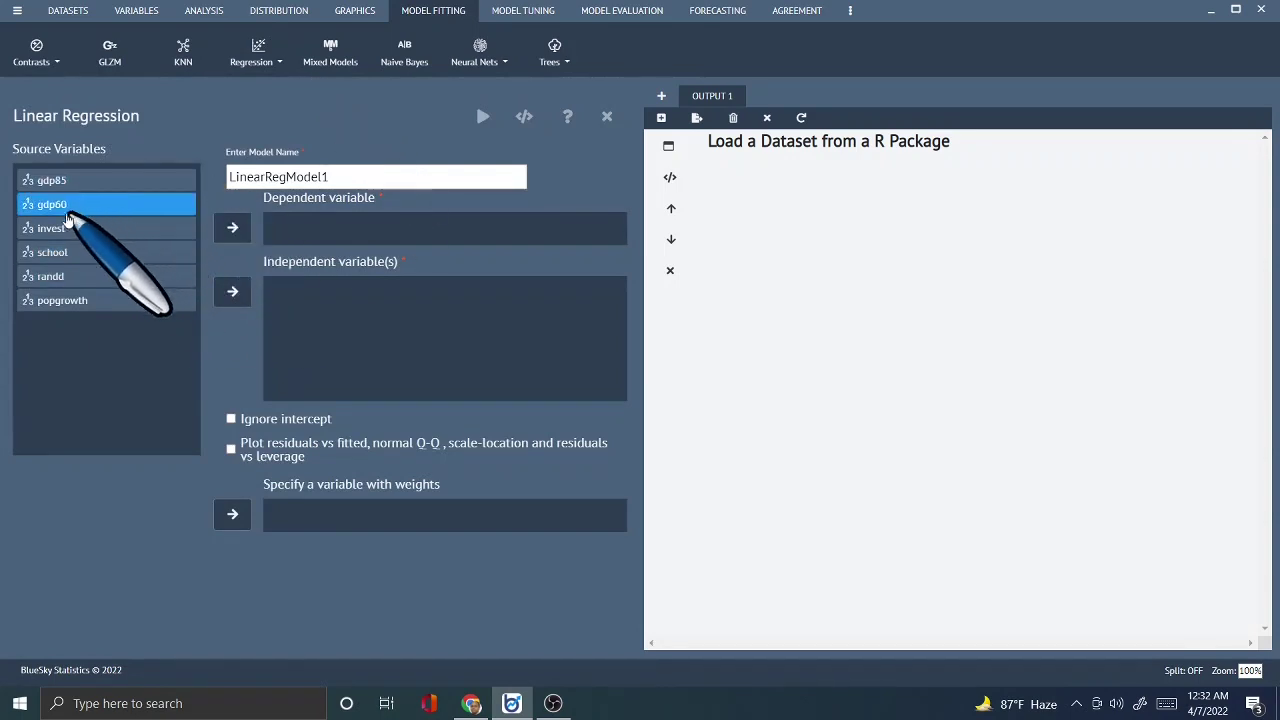
pyautogui.click(232, 228)
# - Add invest and popgrowth as the independent variables of the regression model
pyautogui.click(94, 229)
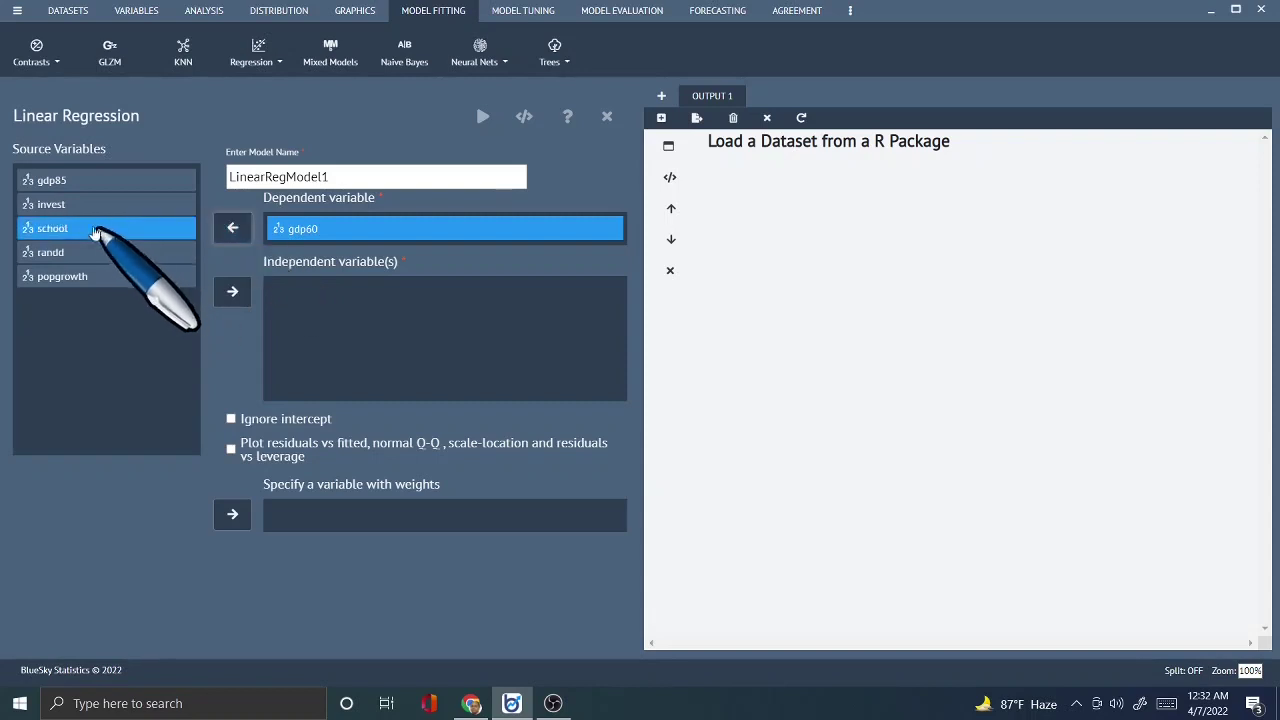
pyautogui.click(160, 252)
pyautogui.click(38, 206)
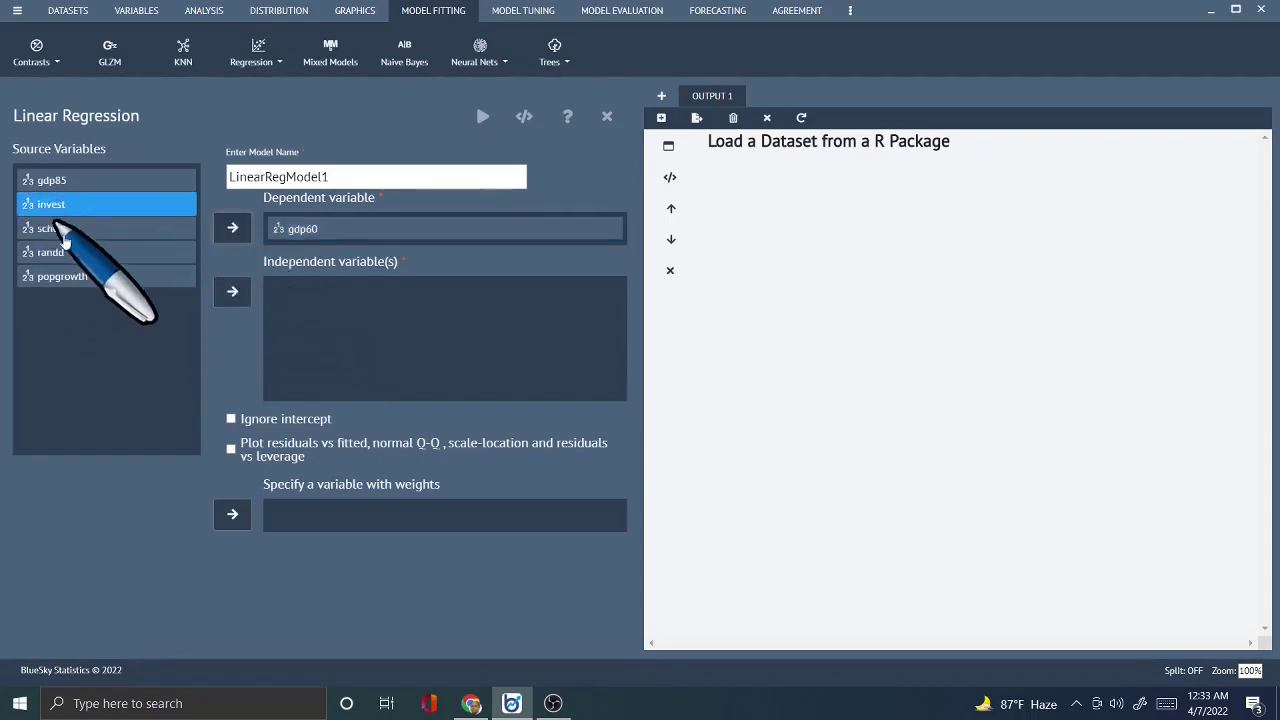
pyautogui.click(232, 291)
pyautogui.click(72, 252)
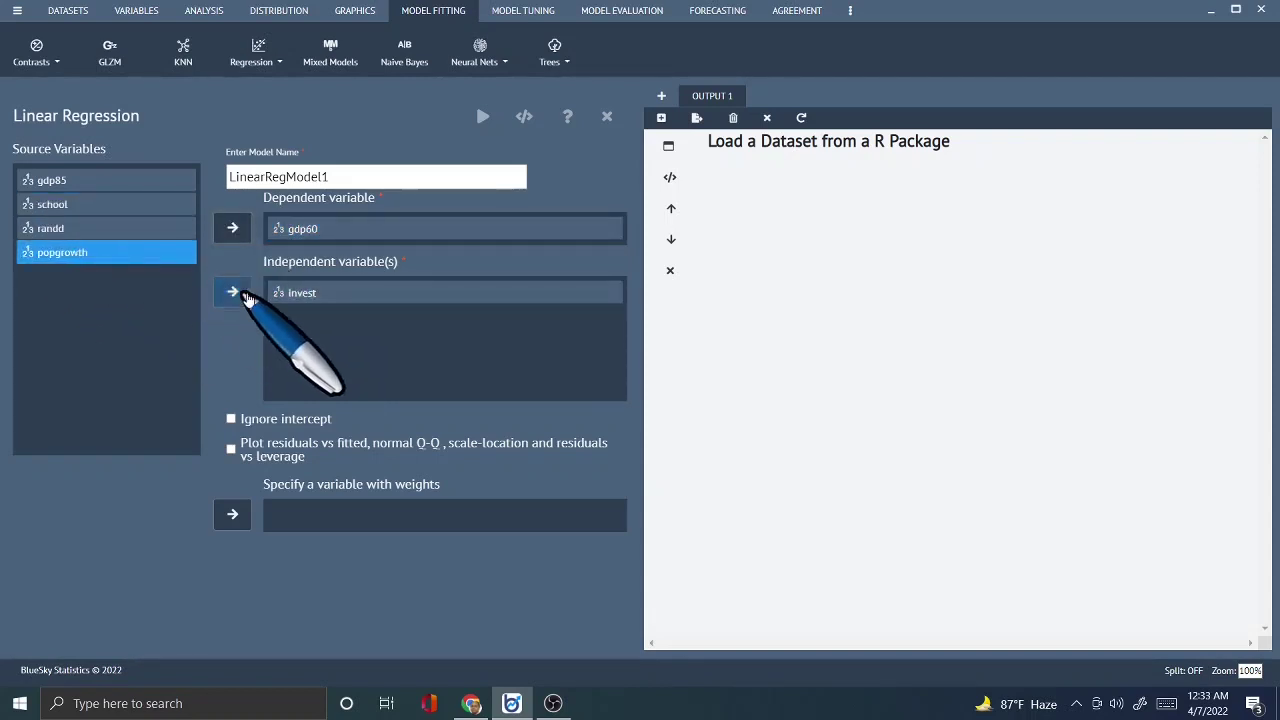
pyautogui.click(232, 291)
# - Enable the residuals vs fitted, normal Q-Q, scale-location and residuals vs leverage plots, and run the linear regression
pyautogui.click(330, 295)
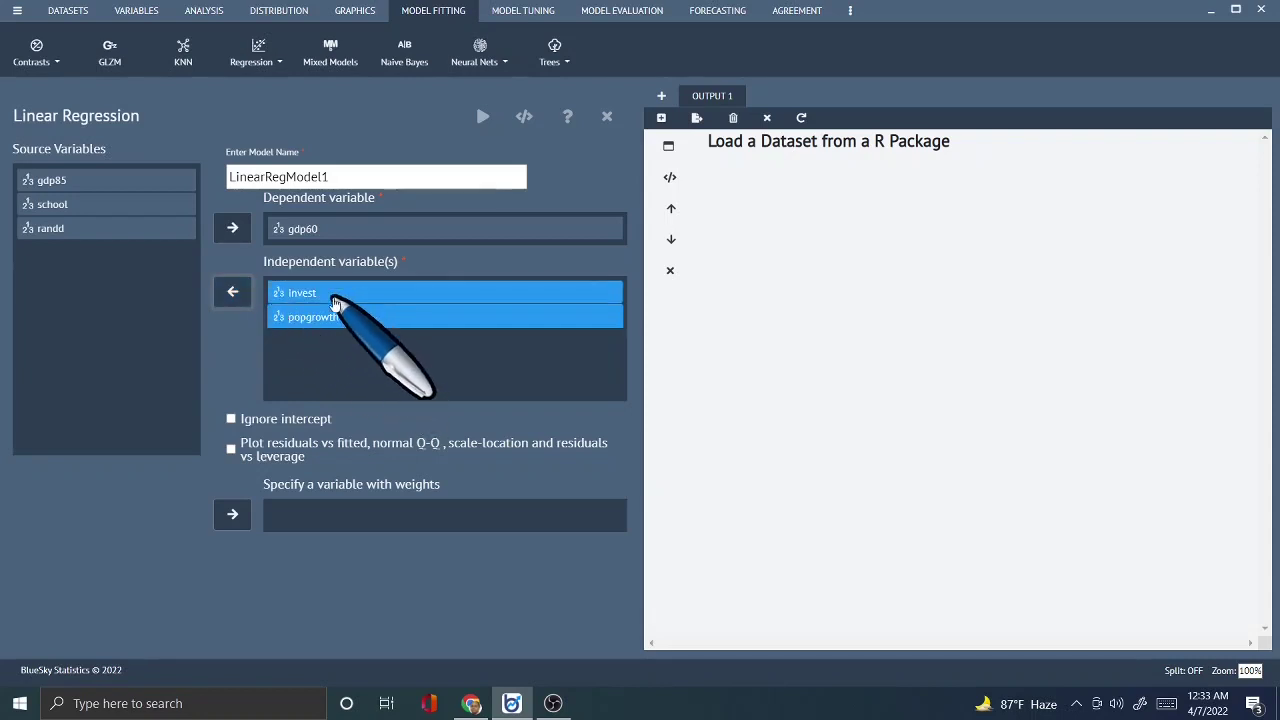
pyautogui.click(330, 295)
pyautogui.click(323, 231)
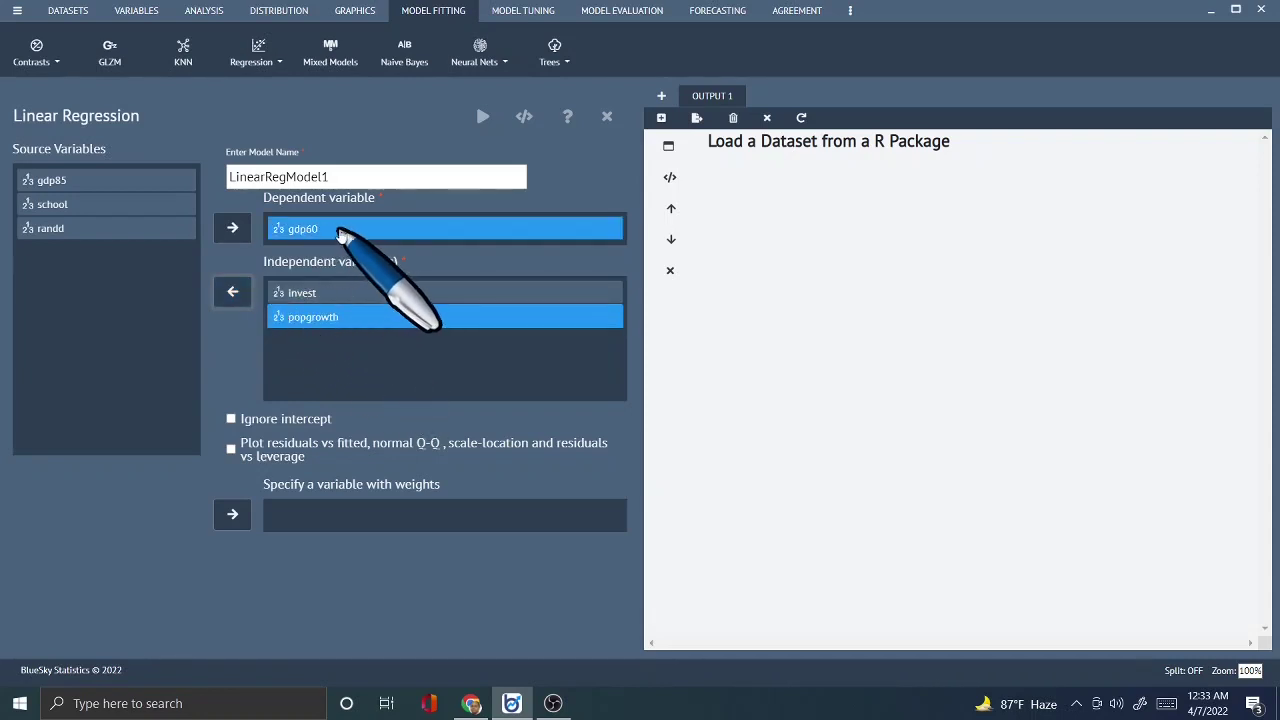
pyautogui.click(330, 232)
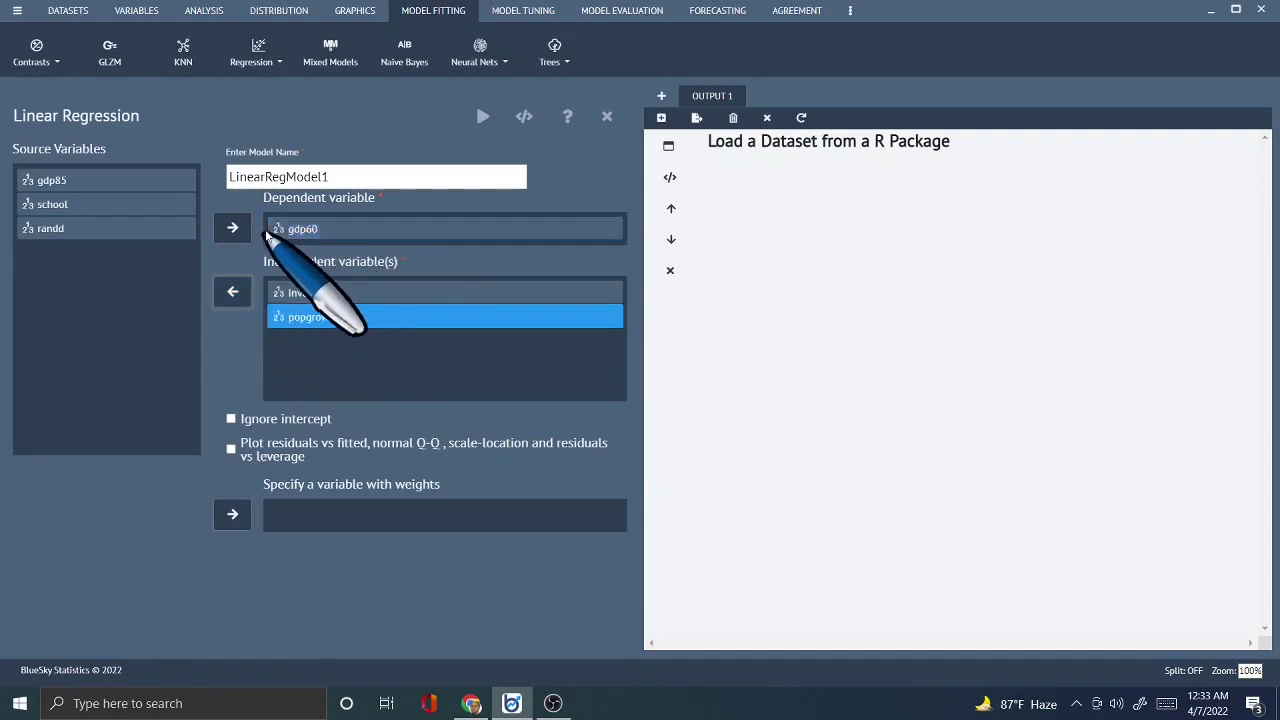
pyautogui.click(315, 230)
pyautogui.click(320, 234)
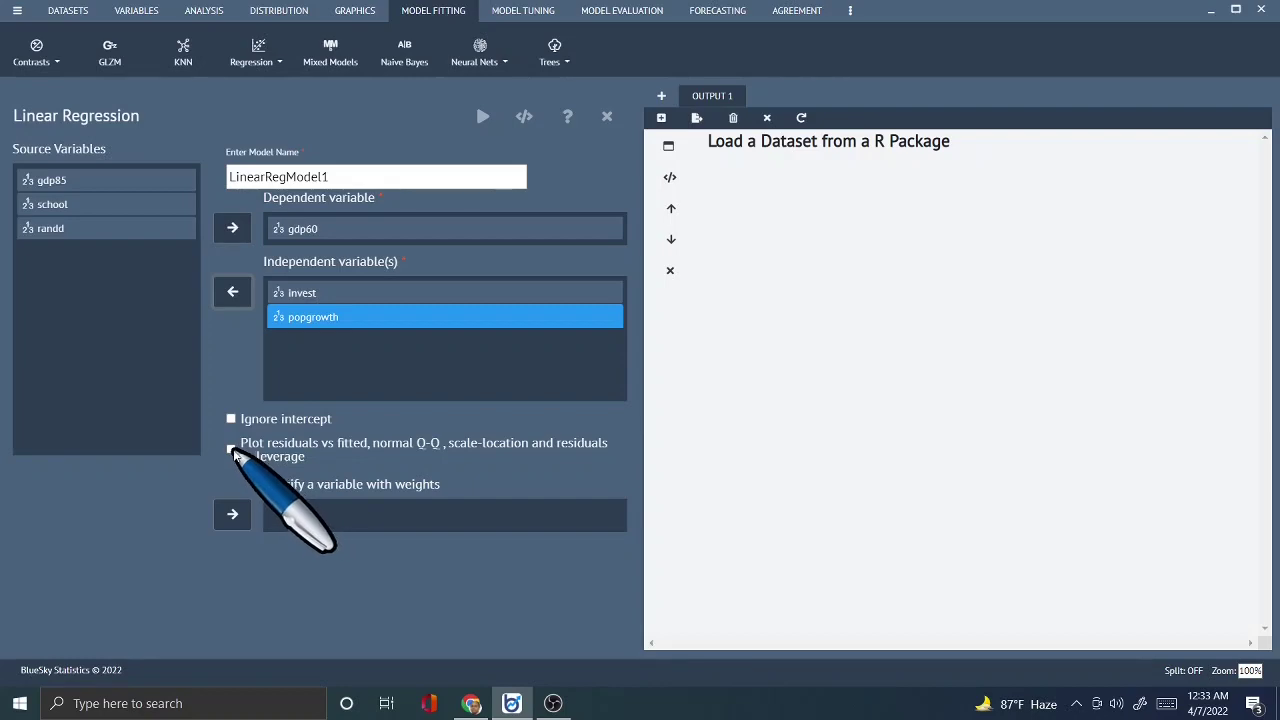
pyautogui.click(231, 449)
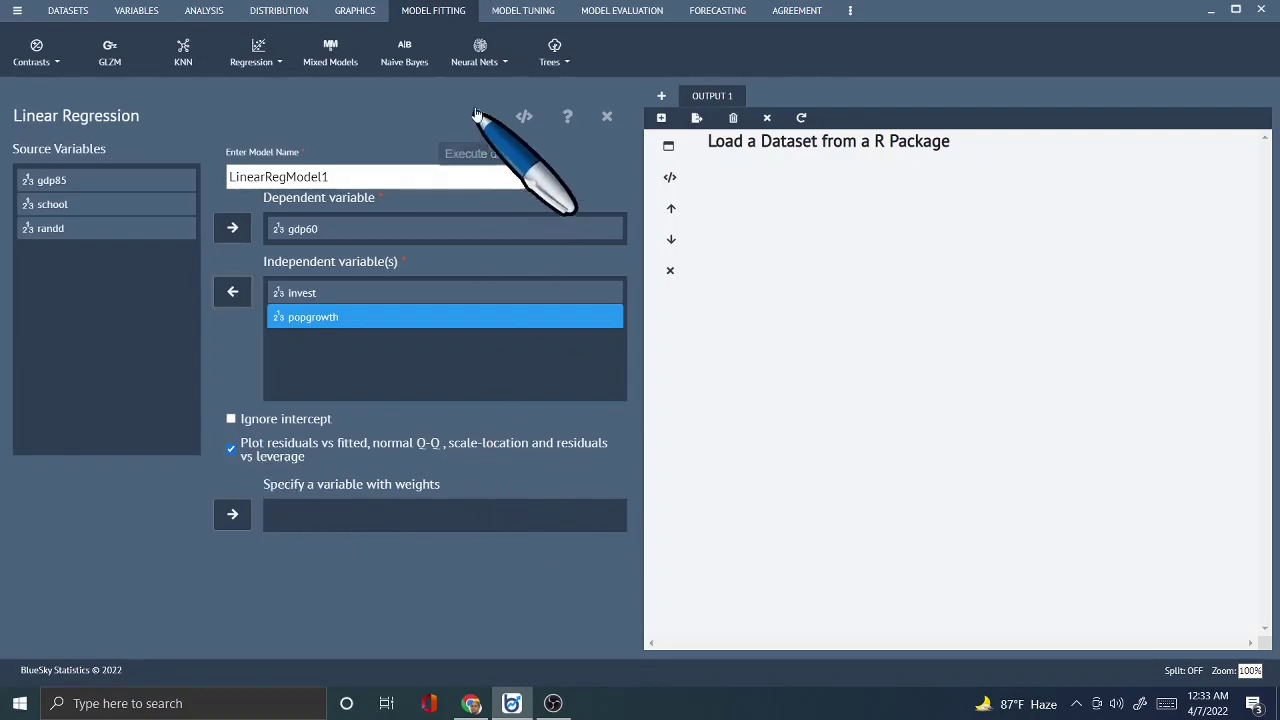
pyautogui.click(479, 116)
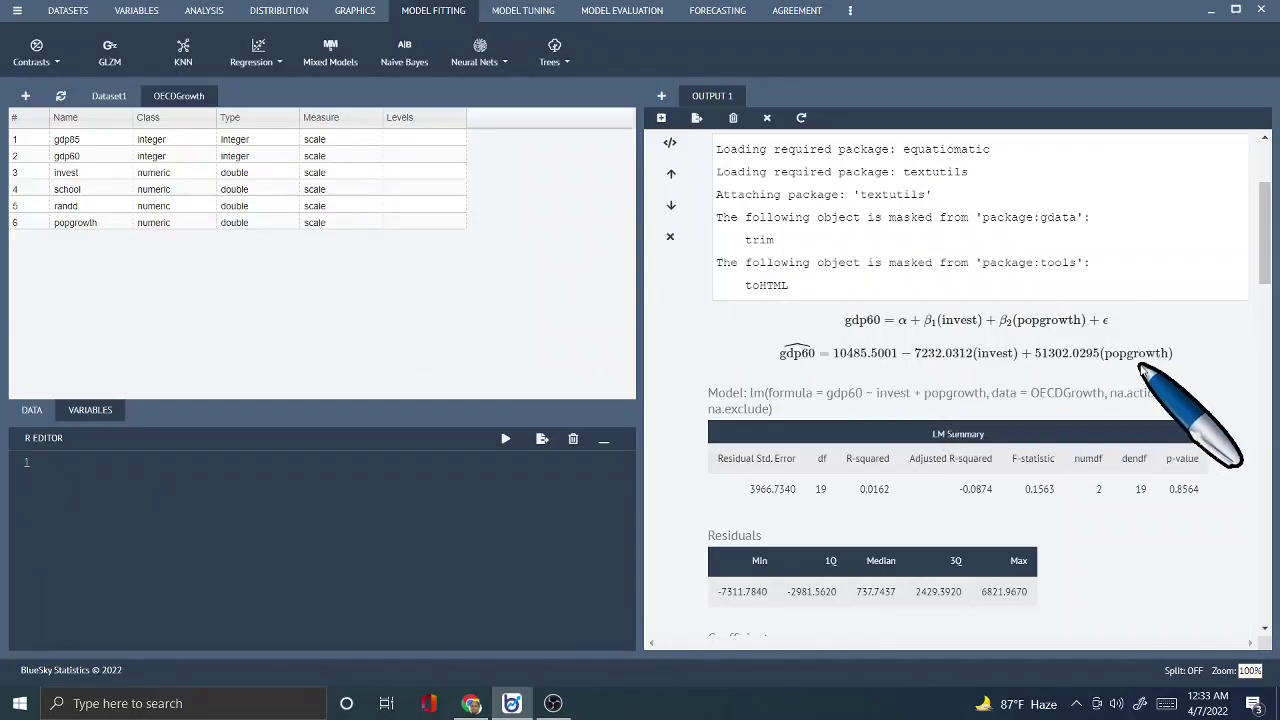
# - Examine the regression output, including the fitted equation, LM summary, coefficients, Anova and sum of squares tables, and diagnostic plots
pyautogui.scroll(-1, 1160, 385)
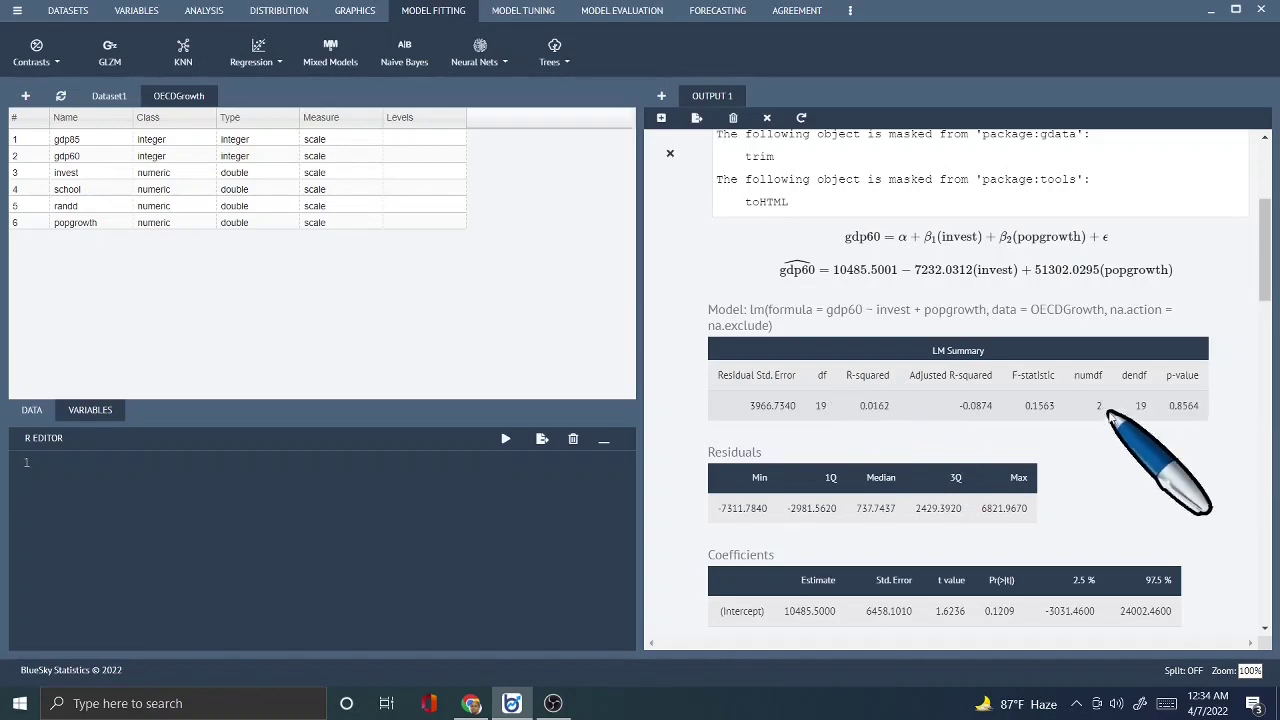
pyautogui.scroll(-1, 1173, 438)
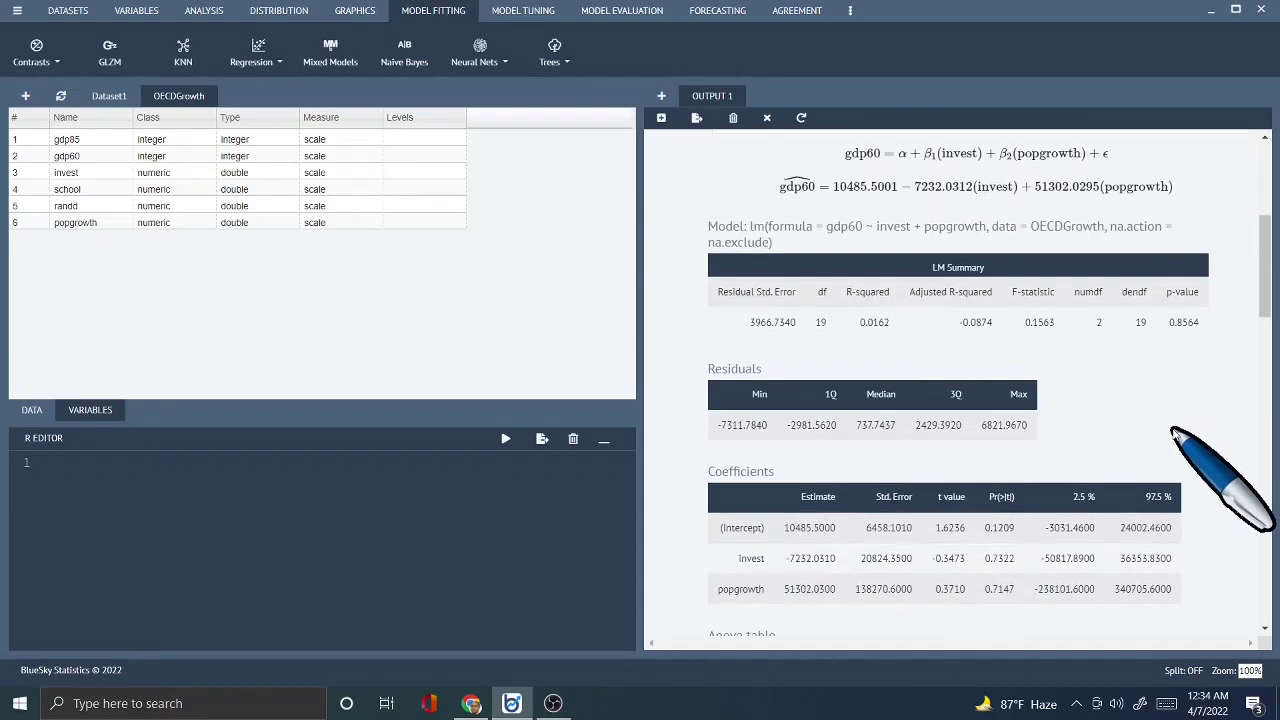
pyautogui.scroll(-1, 1176, 437)
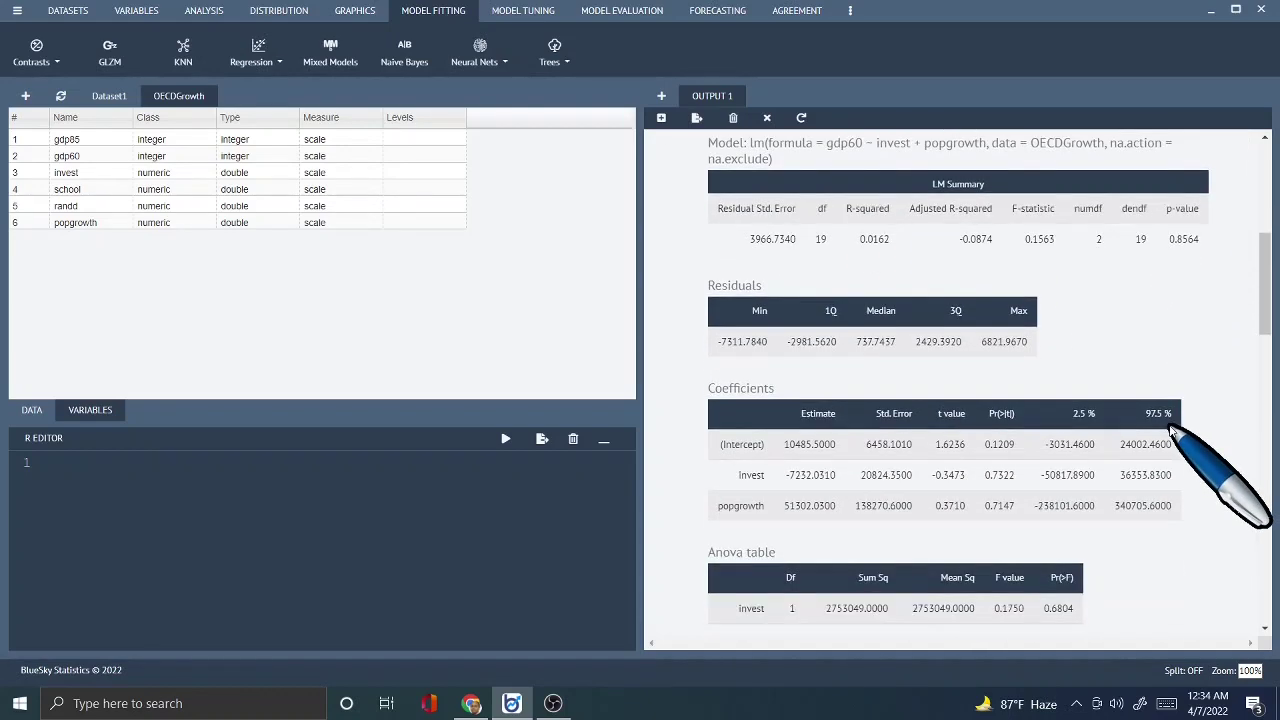
pyautogui.scroll(-10, 1172, 437)
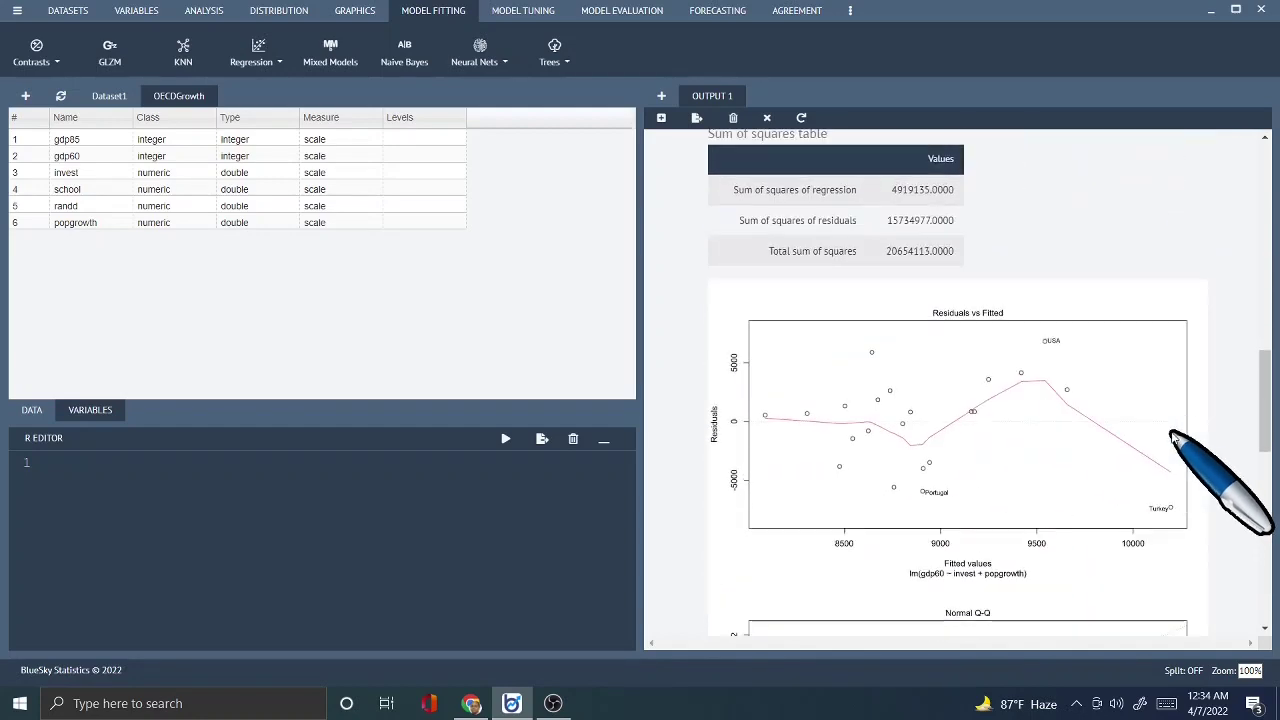
pyautogui.scroll(-10, 1172, 443)
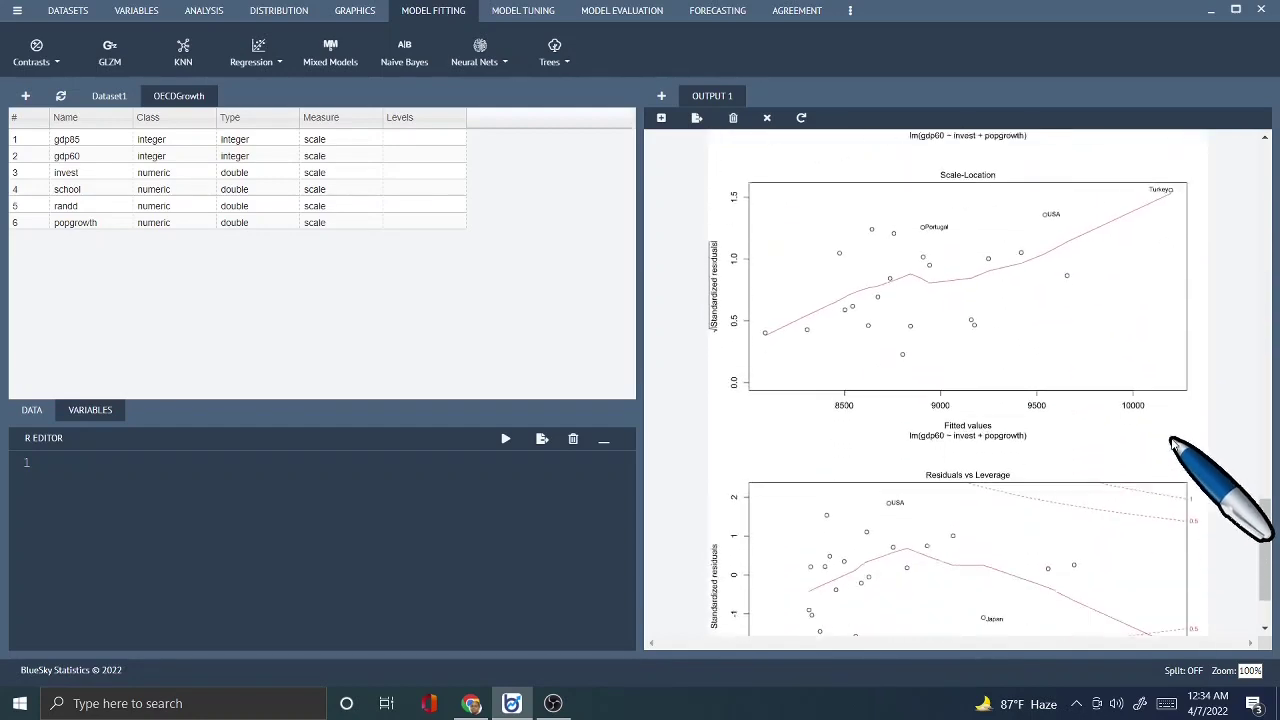
pyautogui.scroll(5, 1172, 443)
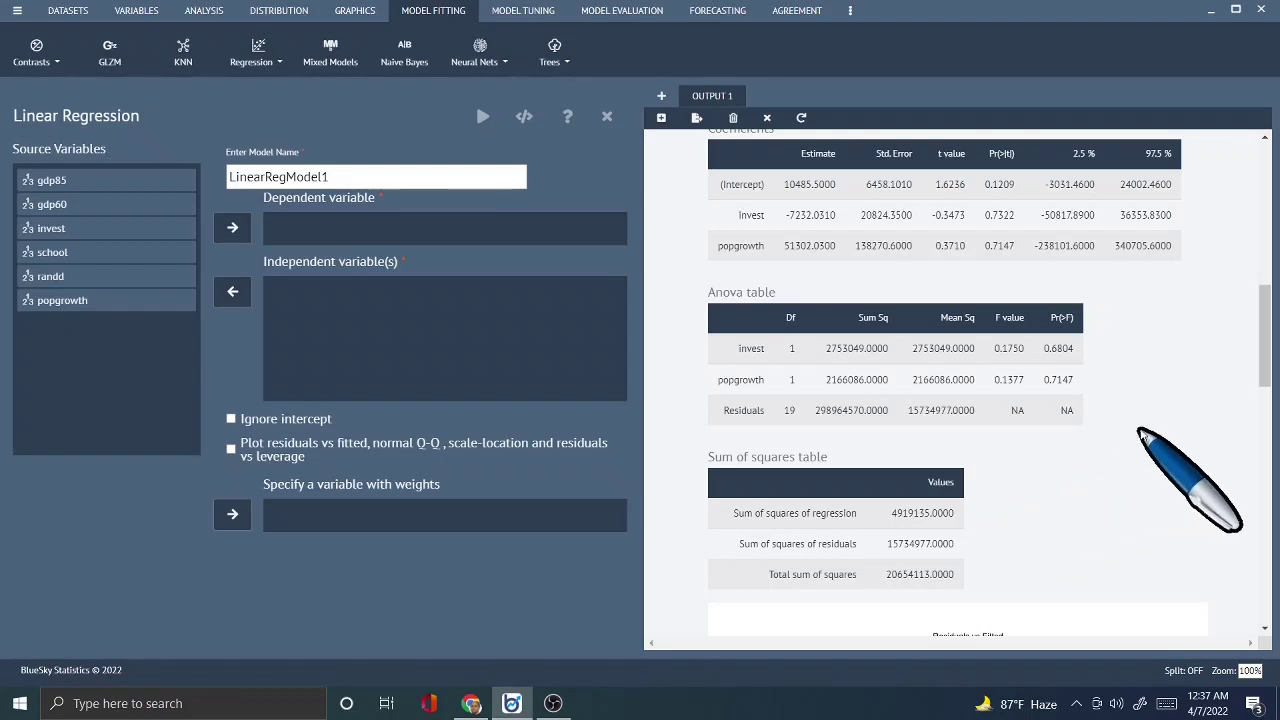
pyautogui.scroll(2, 1140, 433)
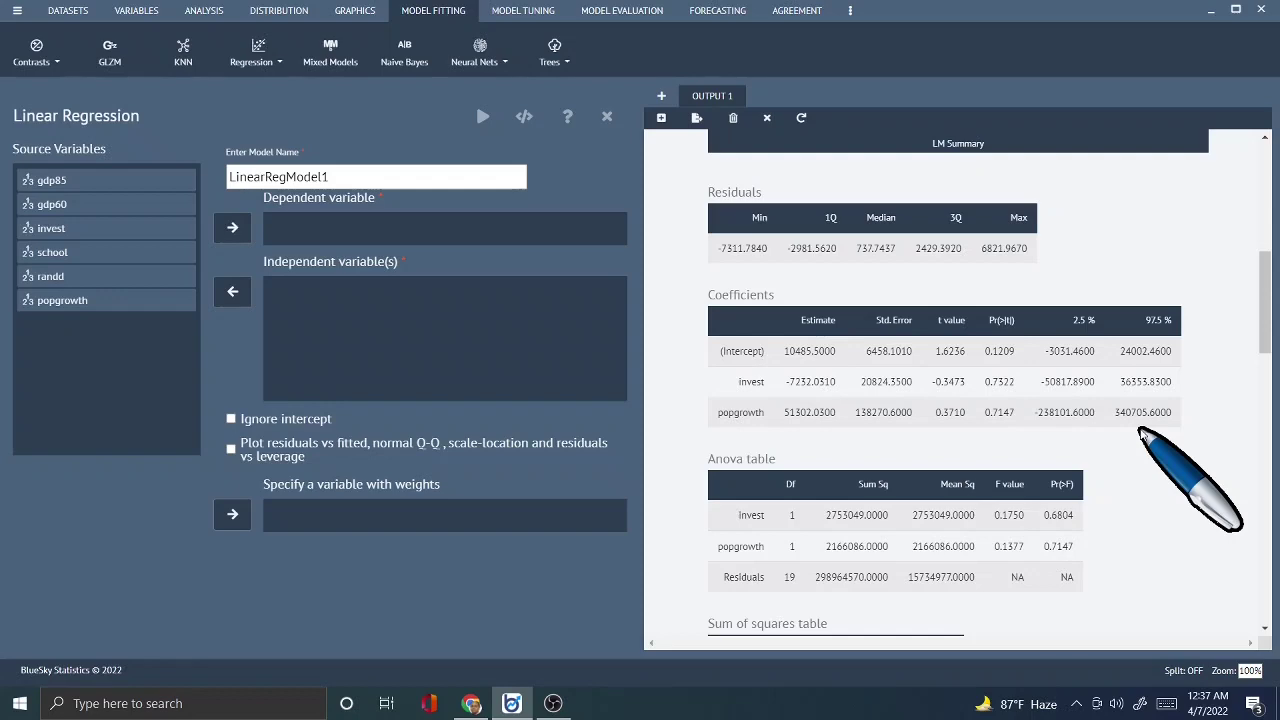
pyautogui.scroll(5, 1140, 433)
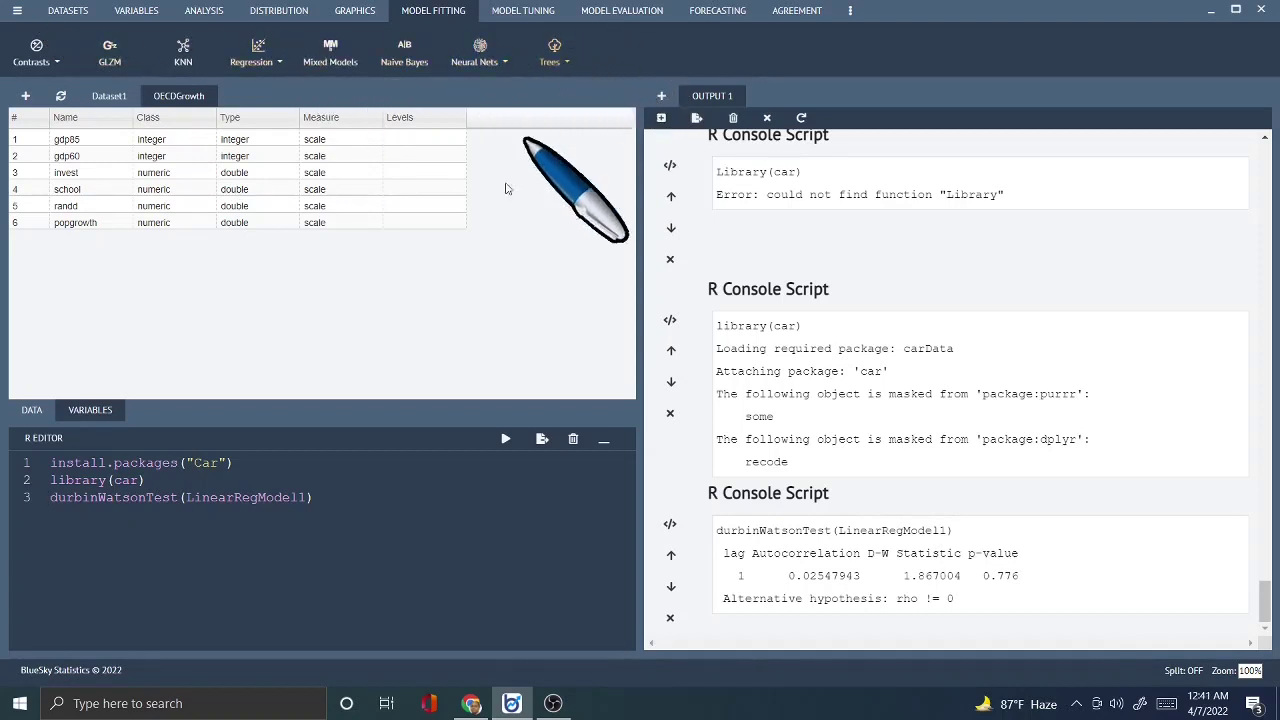
# - Start a new line below durbinWatsonTest(LinearRegModel1) in the R script
pyautogui.click(378, 513)
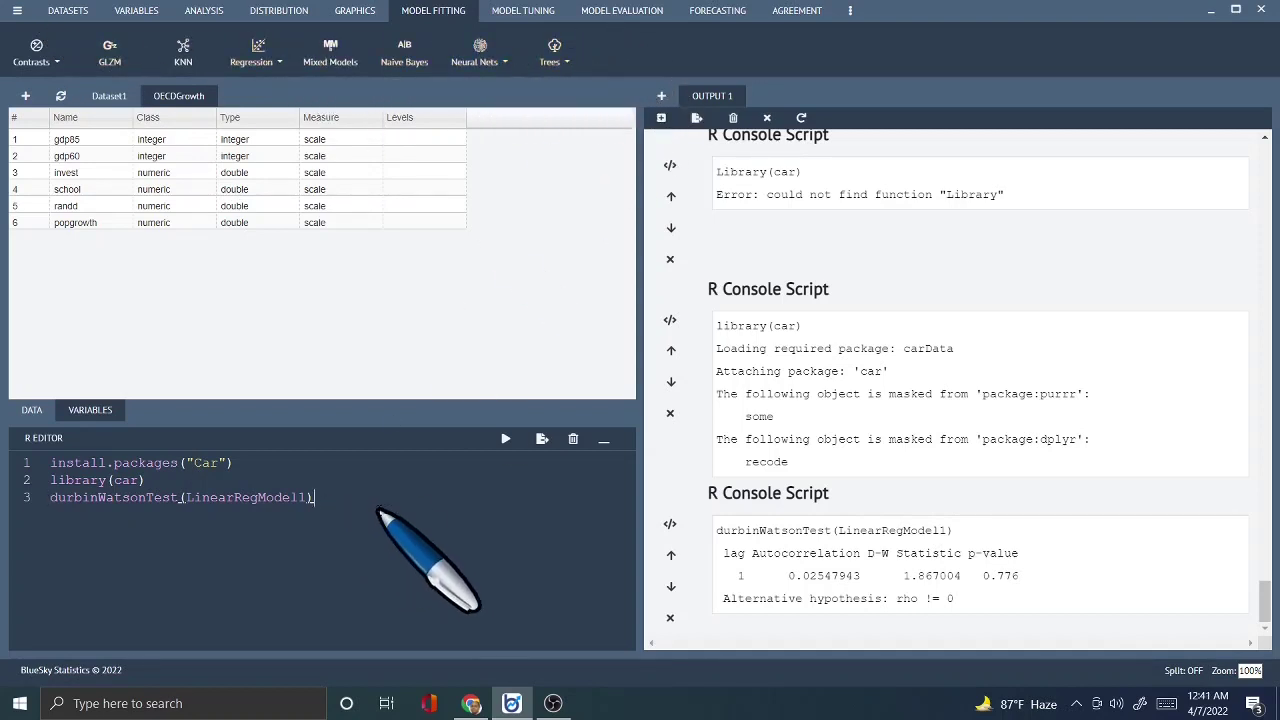
pyautogui.press('Return')
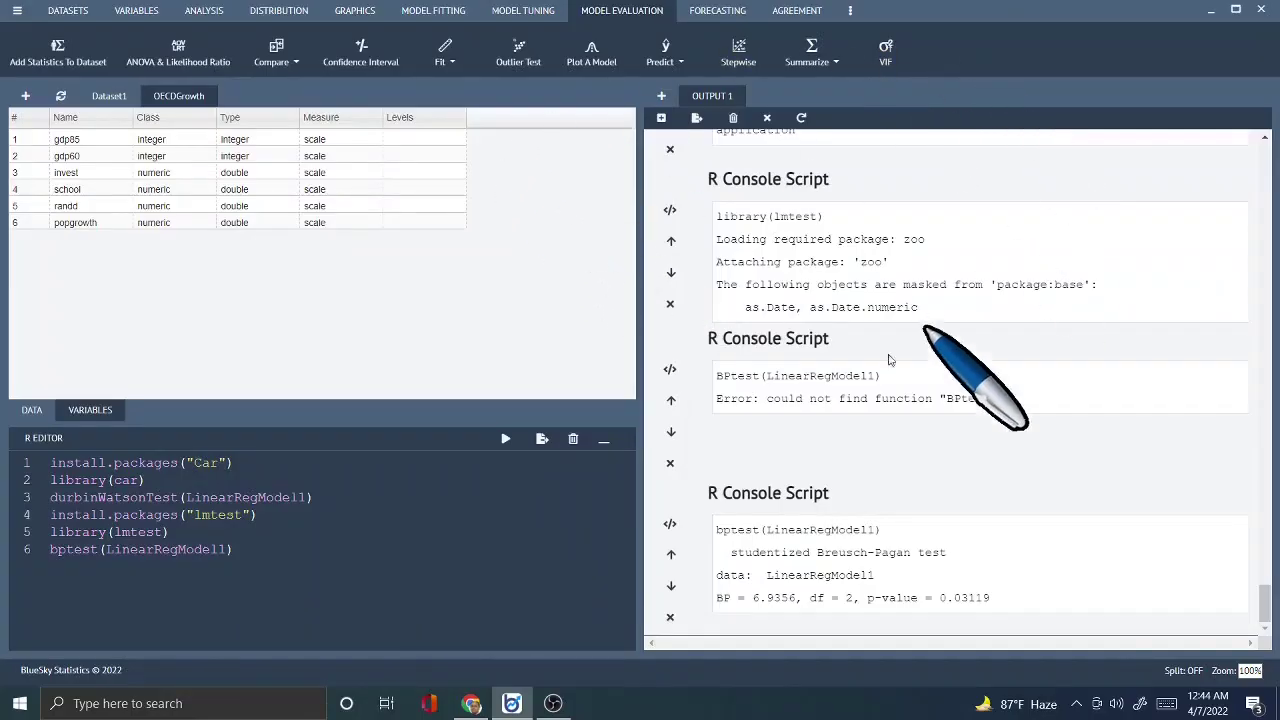
# - Compute the variance inflation factors for LinearRegModel1
pyautogui.click(886, 54)
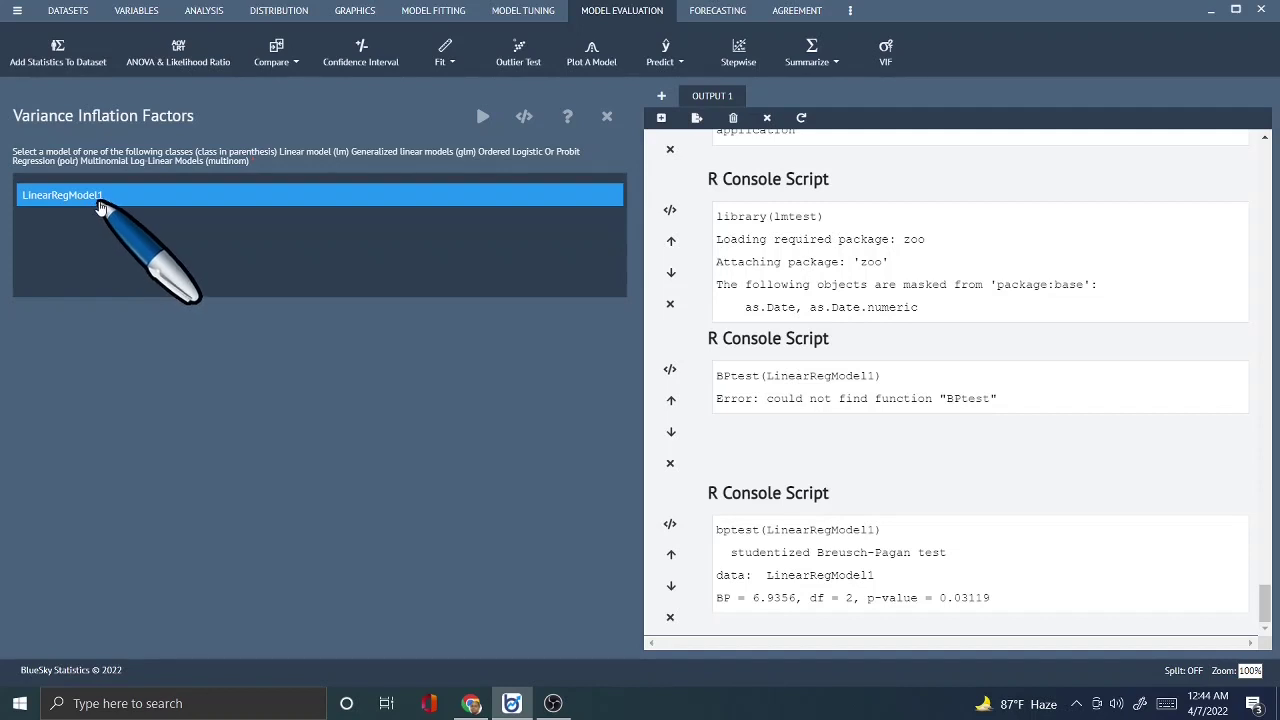
pyautogui.click(484, 118)
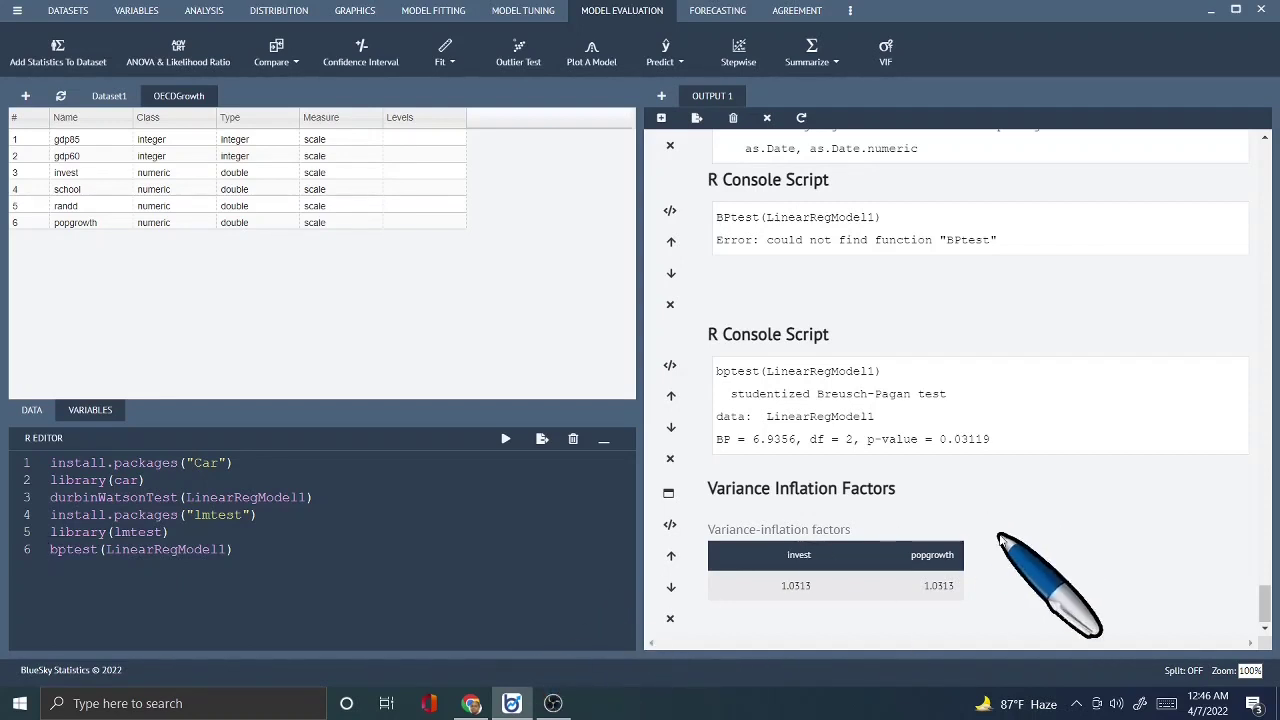
# - Generate the Model Level Statistics summary for LinearRegModel1 and return to the earlier regression tables in the output
pyautogui.click(884, 58)
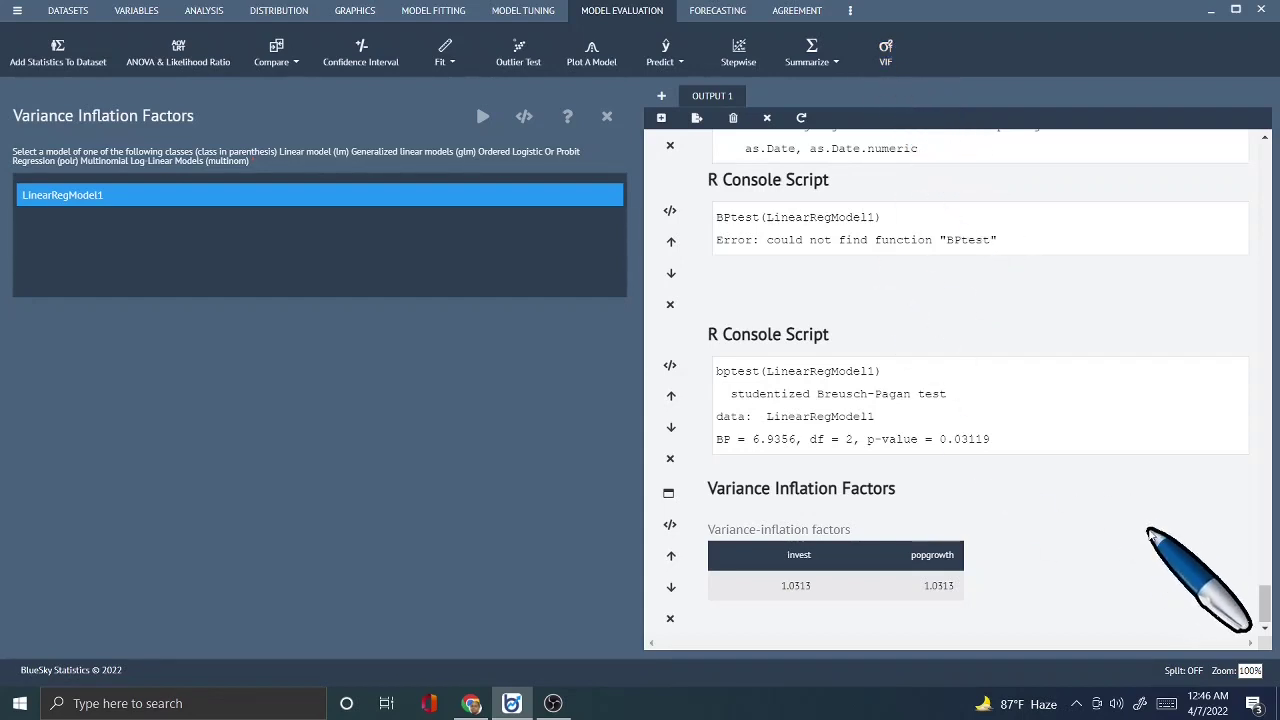
pyautogui.click(843, 62)
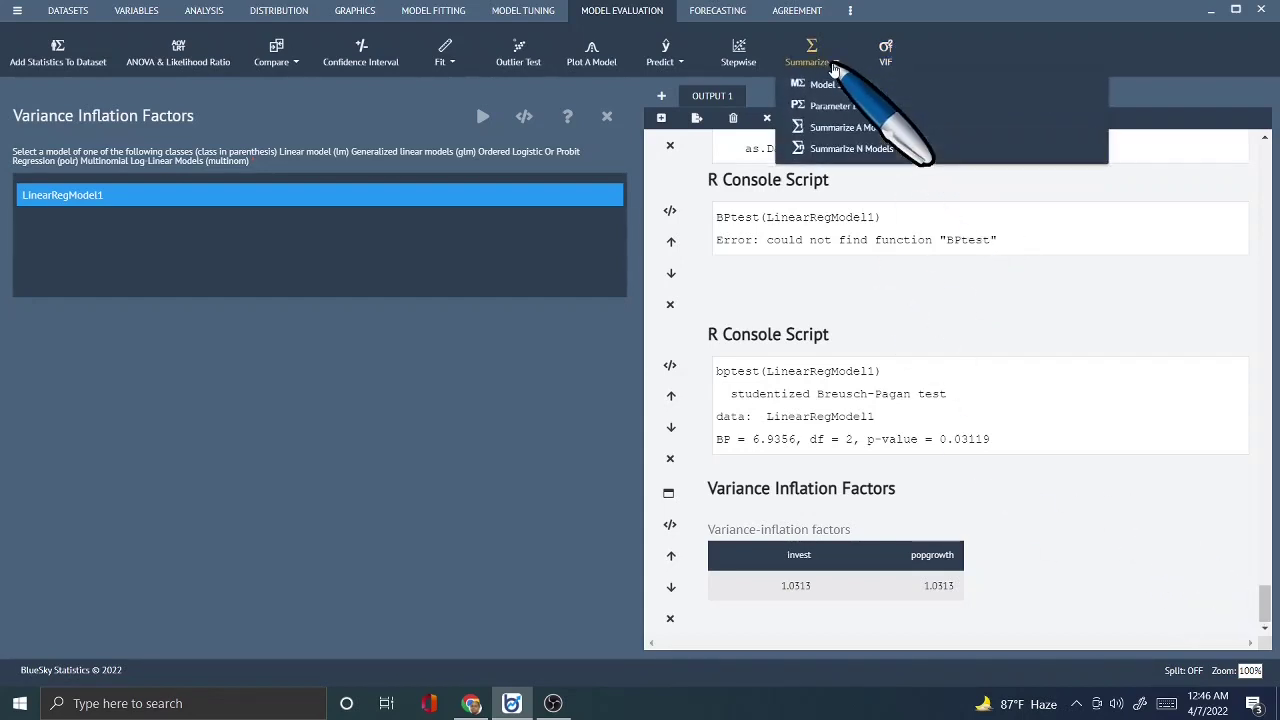
pyautogui.click(845, 84)
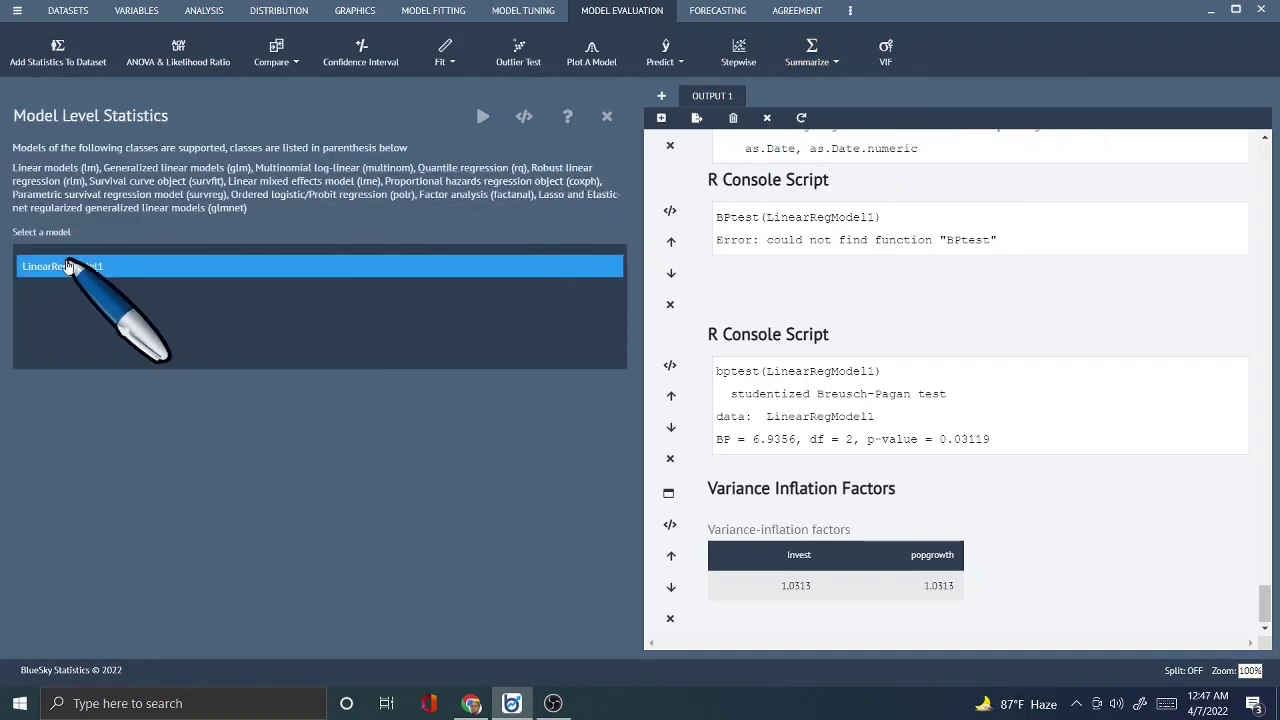
pyautogui.click(482, 116)
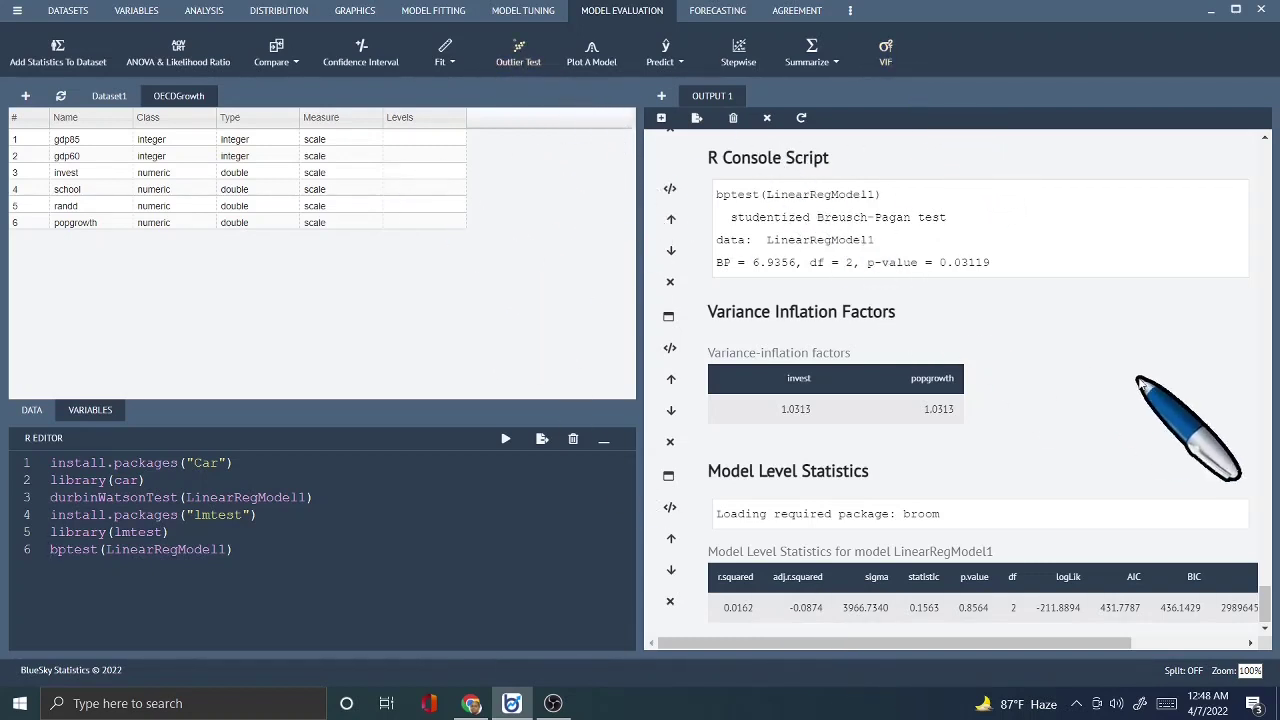
pyautogui.scroll(15, 1140, 383)
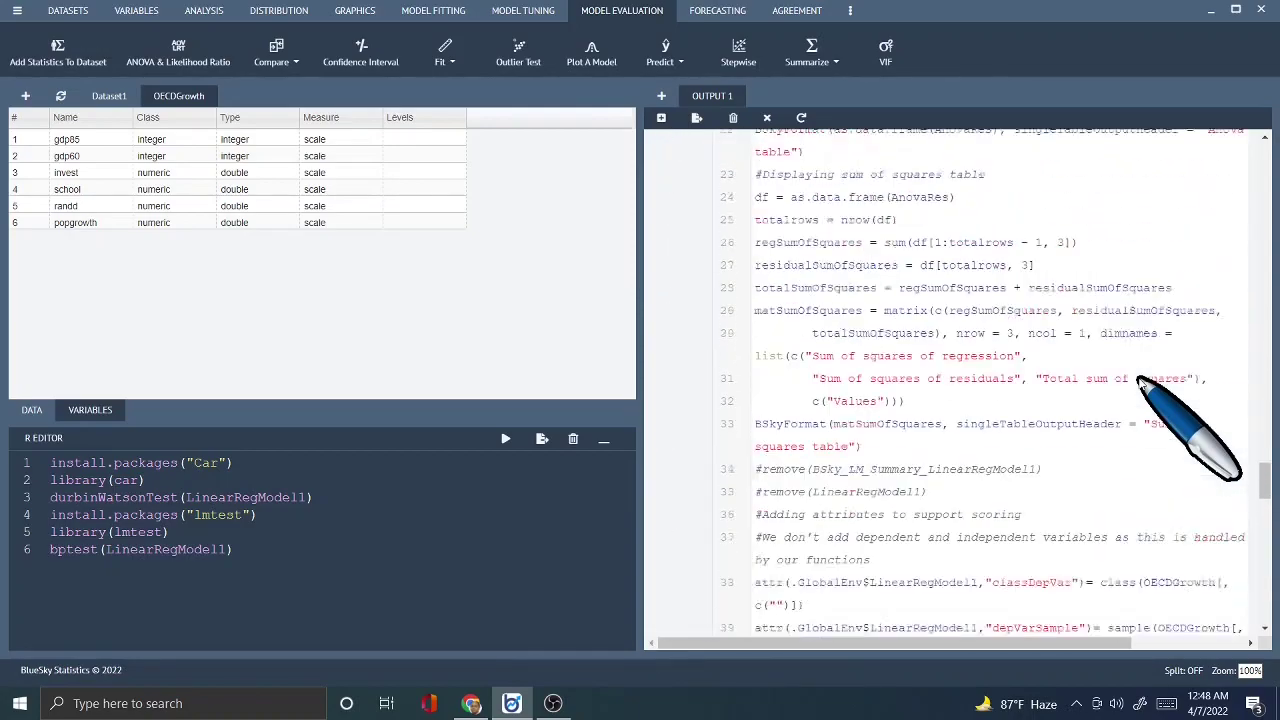
pyautogui.scroll(15, 1140, 383)
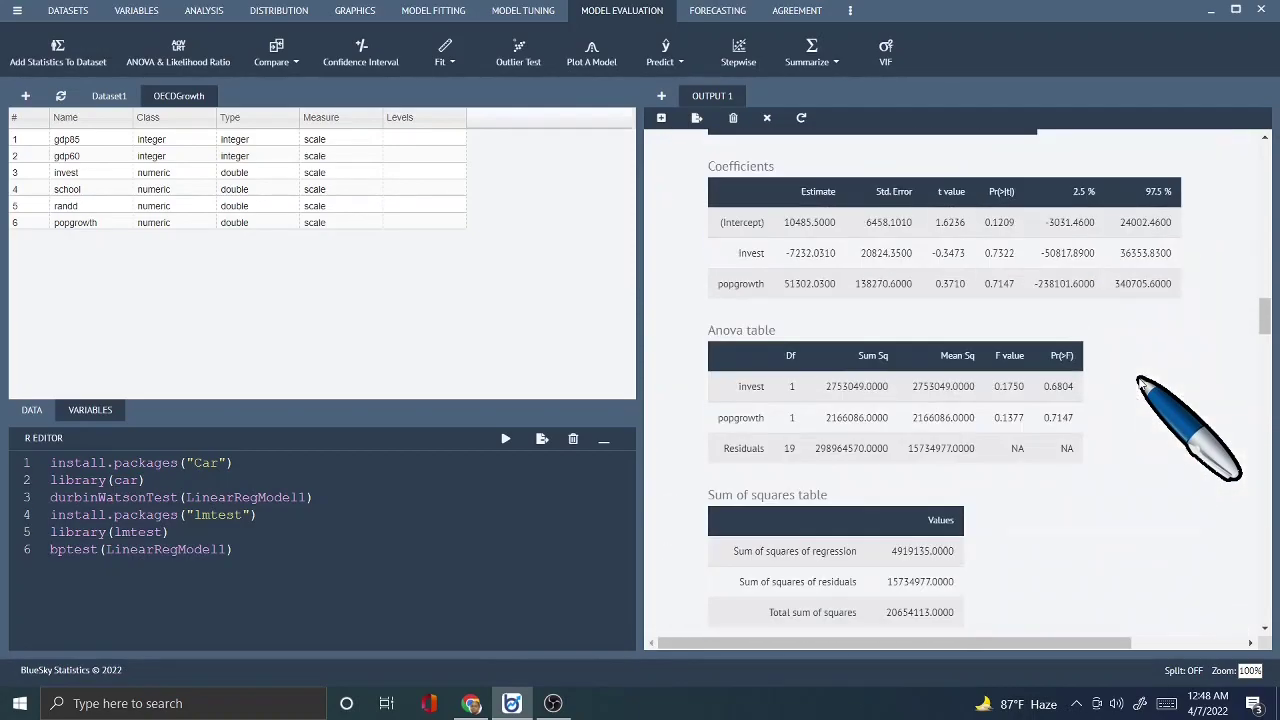
# - Export the full analysis output as a BlueSky file named test in the hotels-vienna clean folder
pyautogui.scroll(15, 1140, 383)
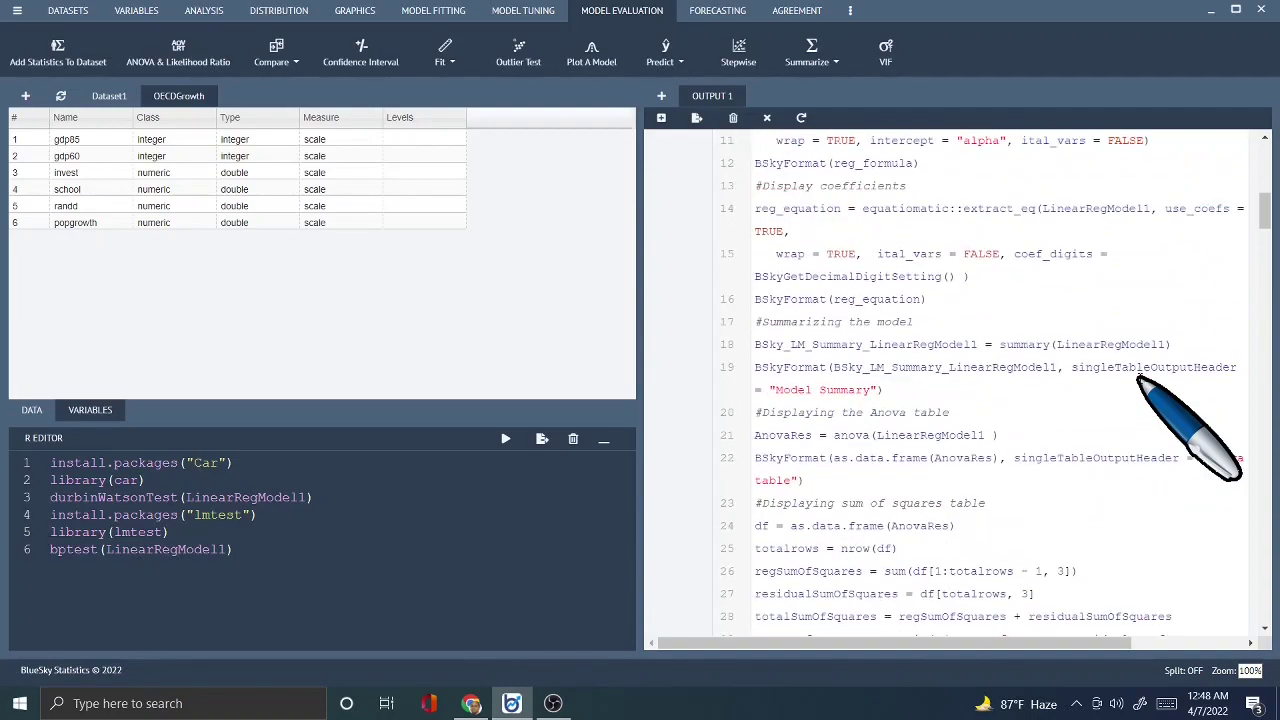
pyautogui.scroll(15, 1140, 383)
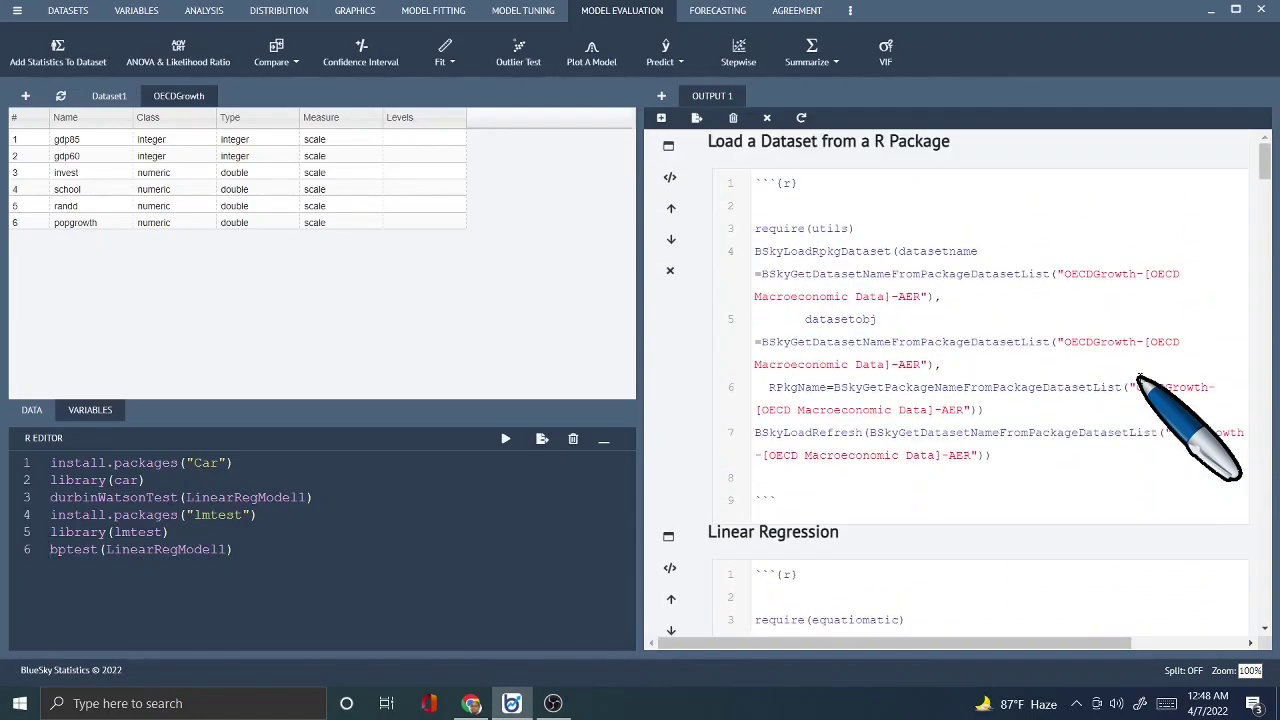
pyautogui.click(697, 119)
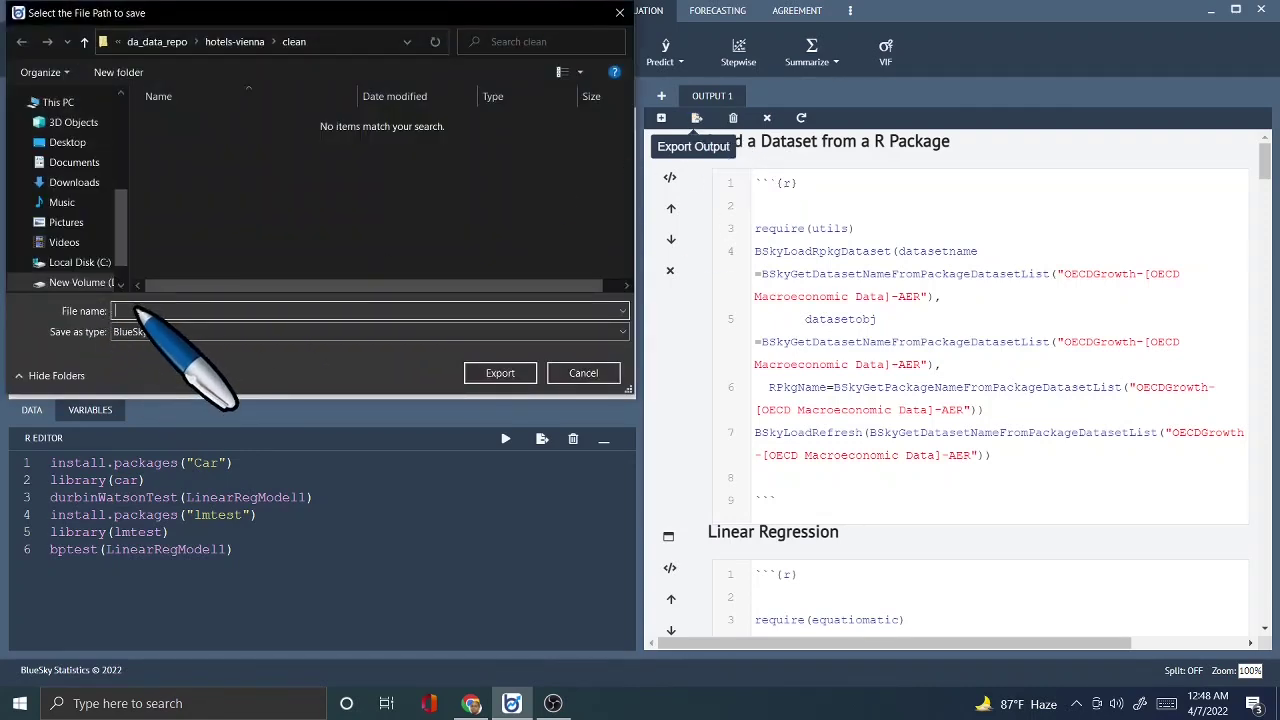
pyautogui.write('test')
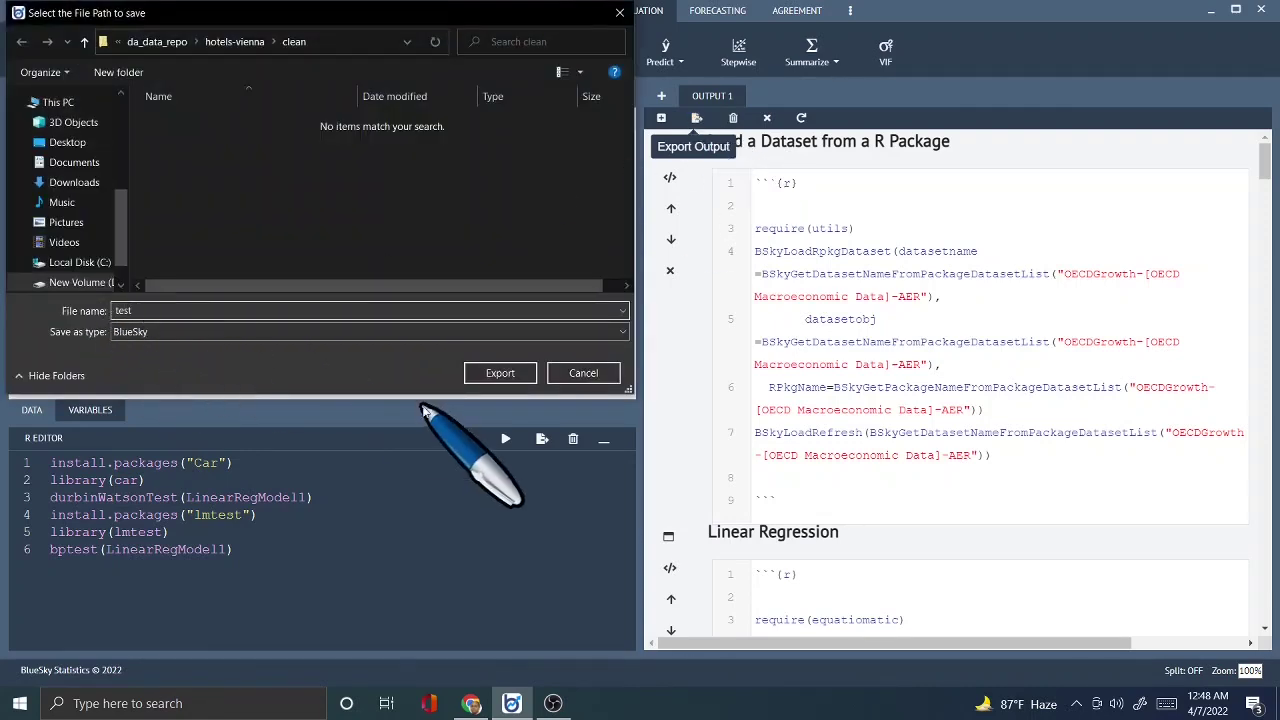
pyautogui.click(379, 333)
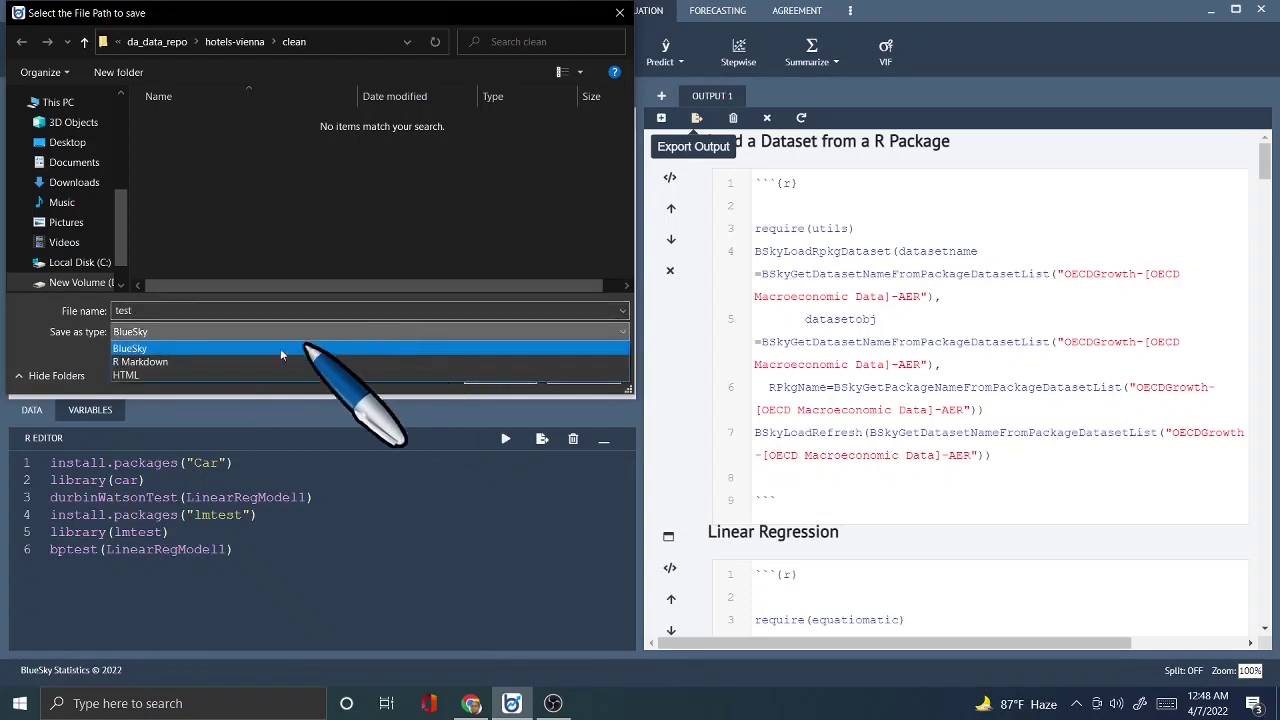
pyautogui.click(158, 349)
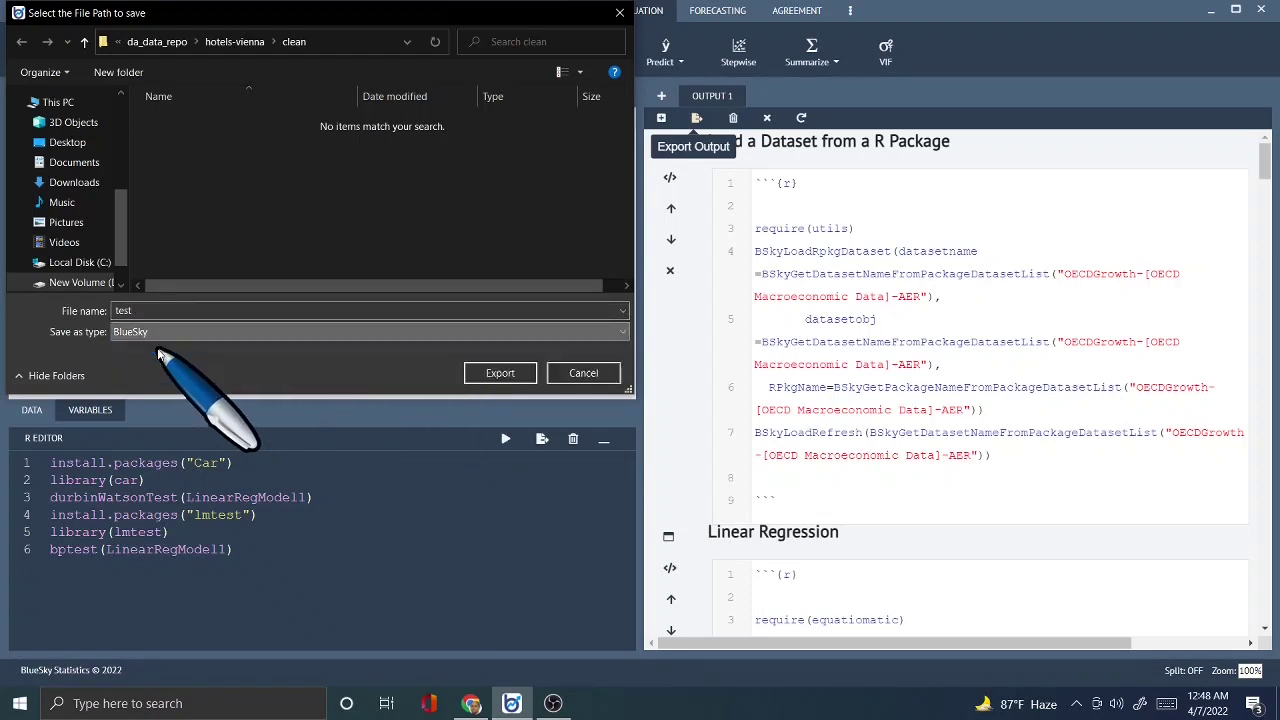
pyautogui.click(497, 371)
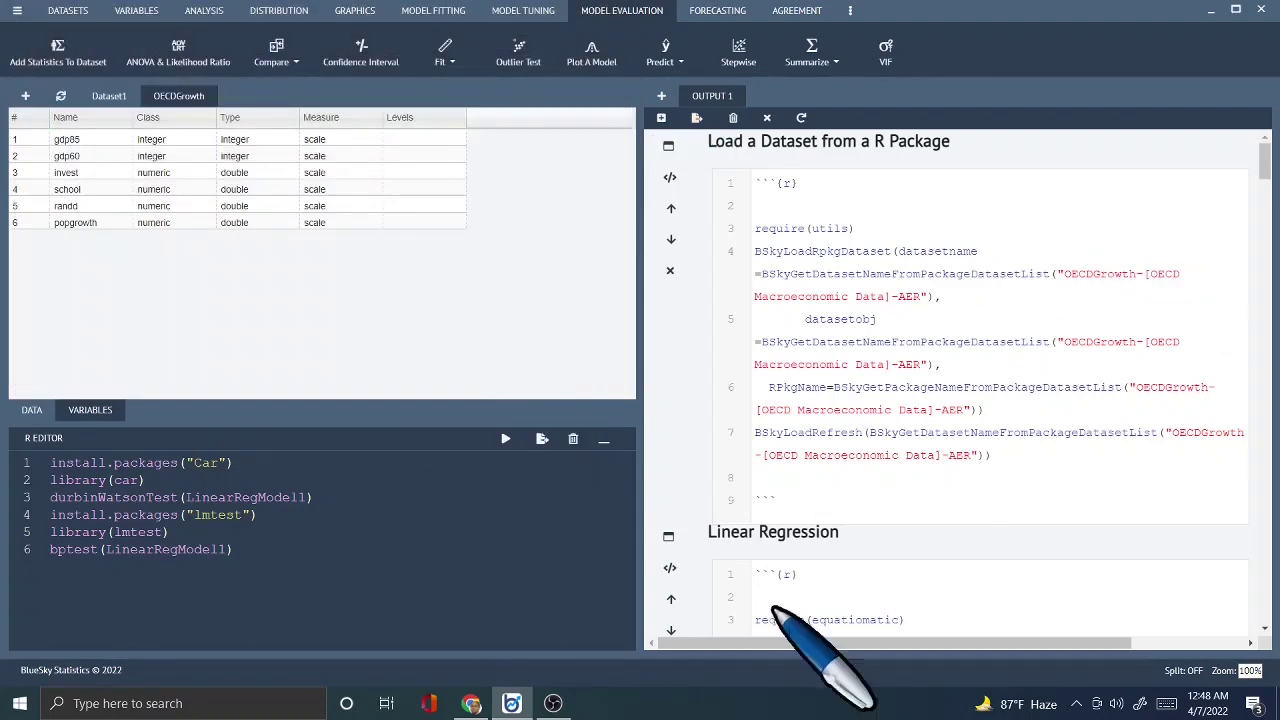
pyautogui.scroll(-5, 1014, 440)
pyautogui.scroll(5, 1018, 435)
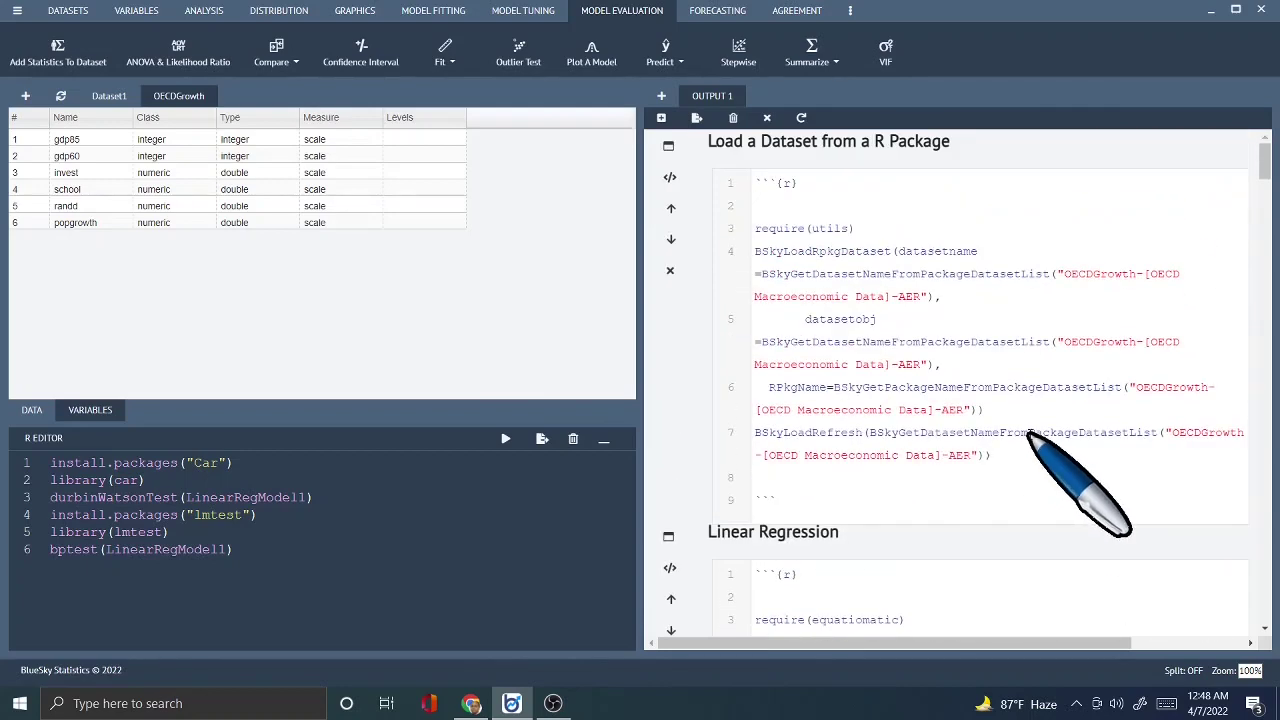
pyautogui.scroll(-10, 1030, 437)
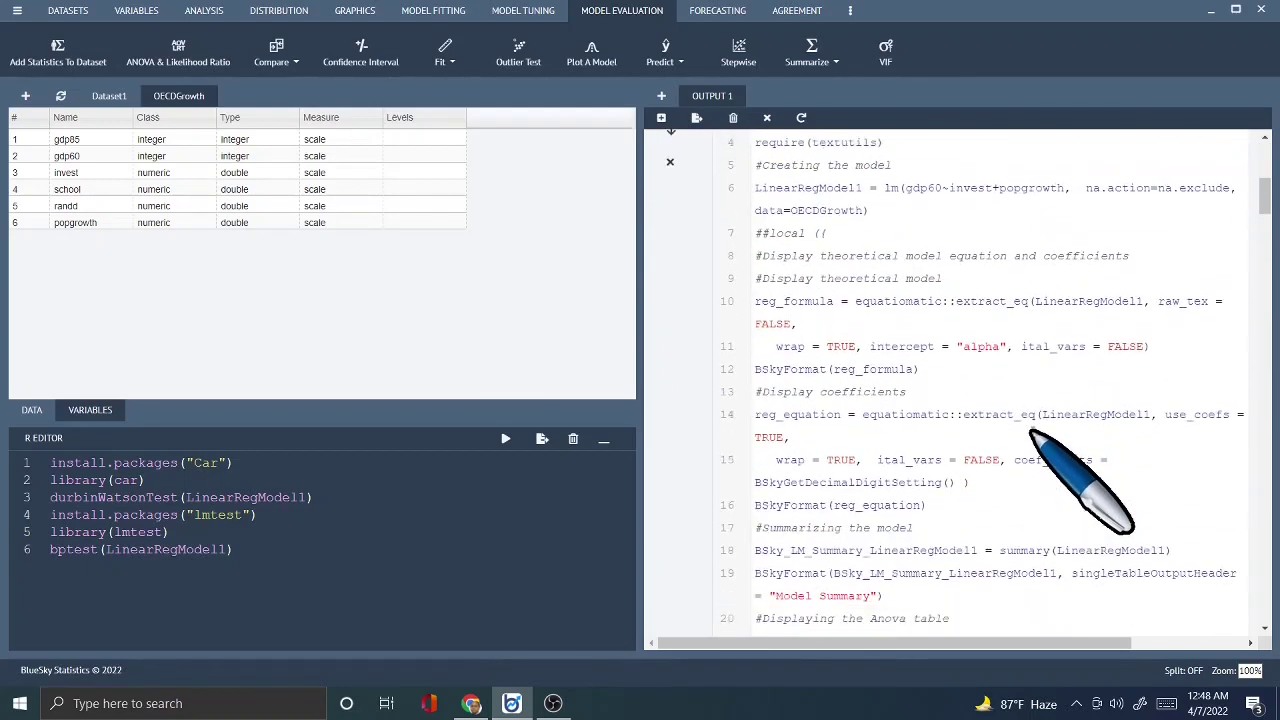